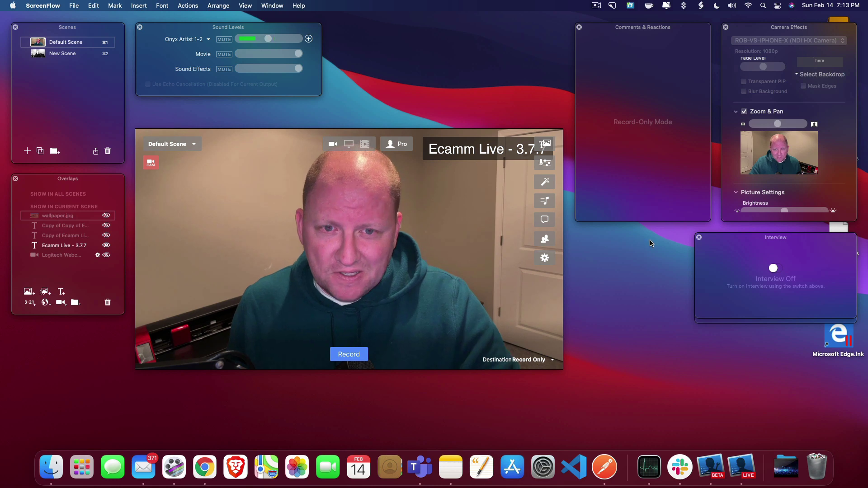
Bring Ecamm Live Beta to the front and turn on Blue Screen in its Video preferences.
{"action": "mouse_move", "coordinate": [502, 179]}
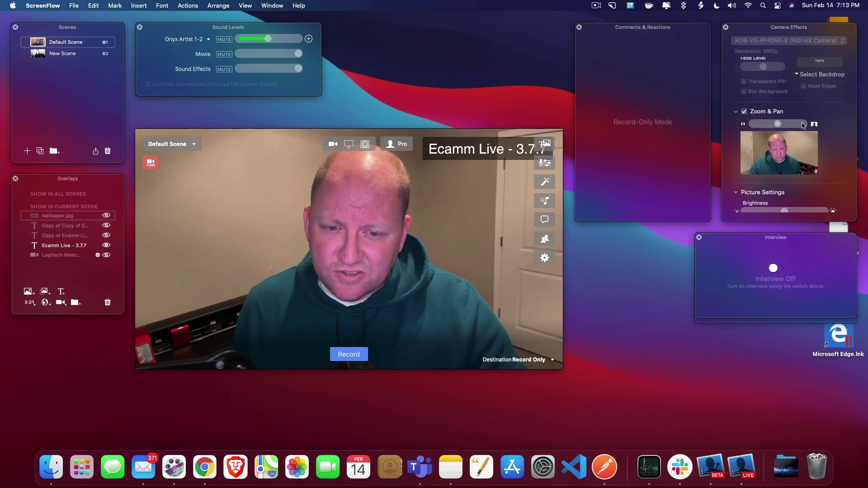
{"action": "left_click", "coordinate": [722, 467]}
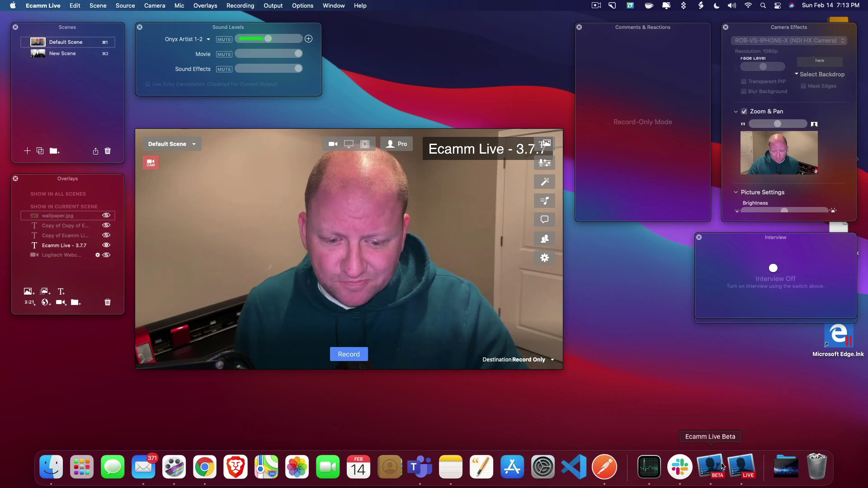
{"action": "left_click", "coordinate": [722, 467]}
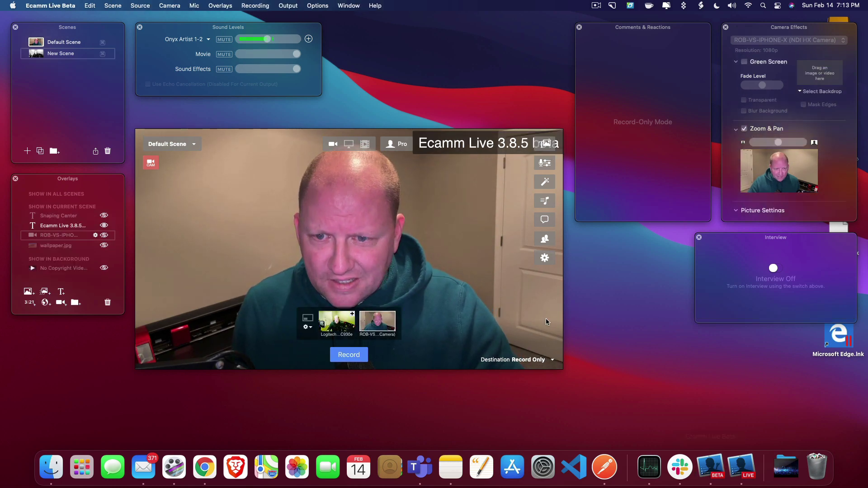
{"action": "left_click", "coordinate": [69, 7]}
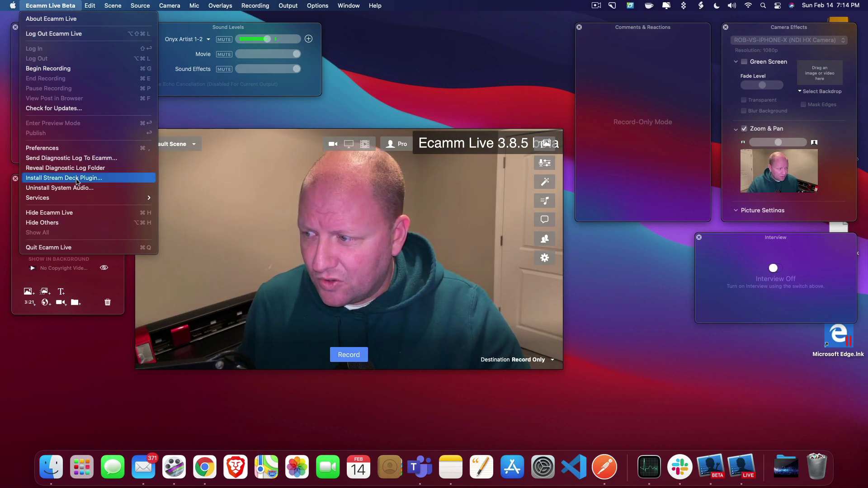
{"action": "left_click", "coordinate": [76, 149]}
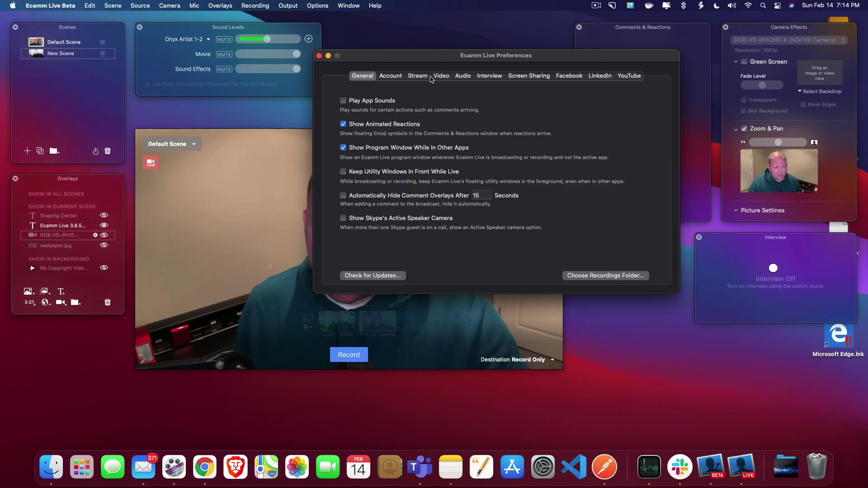
{"action": "left_click", "coordinate": [441, 76]}
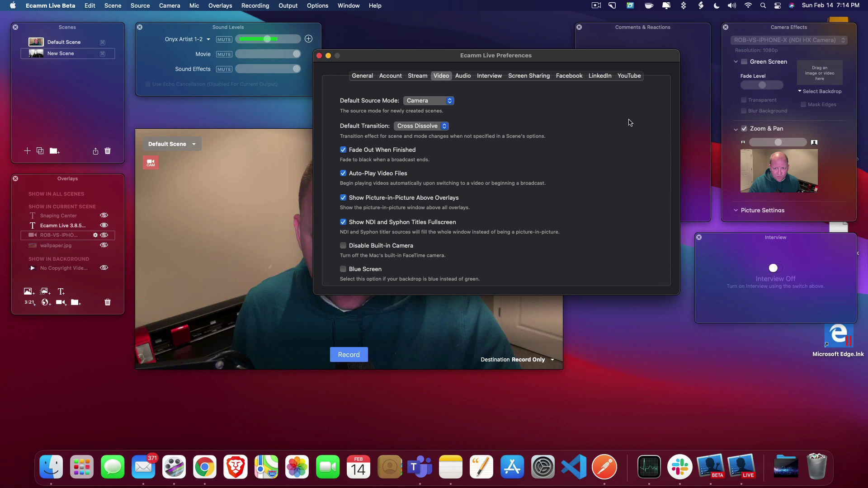
{"action": "left_click", "coordinate": [343, 269]}
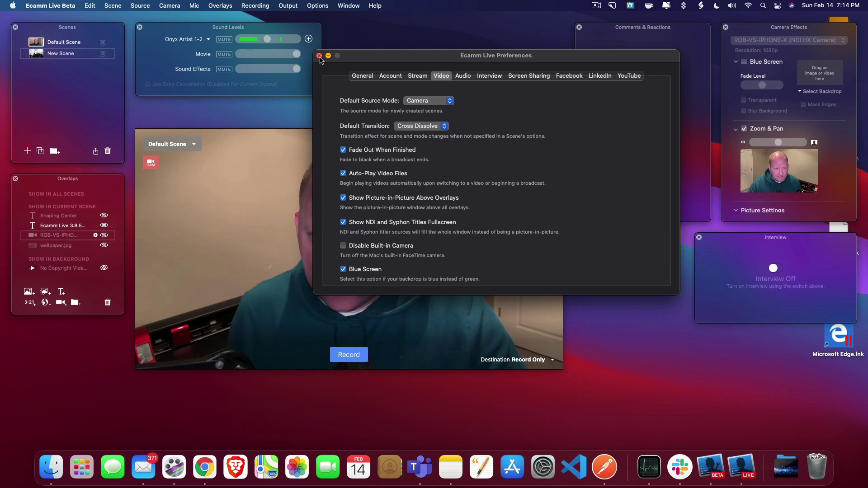
Enable the Blue Screen camera effect with the Beach backdrop and raise its fade level.
{"action": "left_click", "coordinate": [319, 55]}
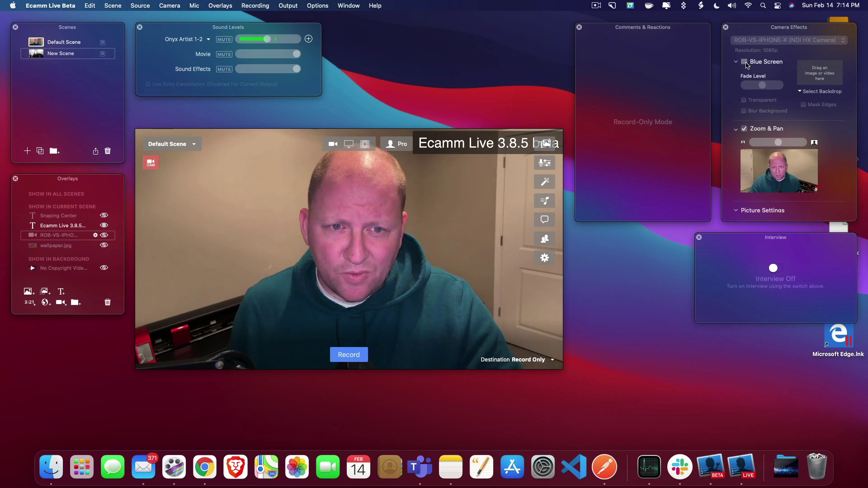
{"action": "left_click", "coordinate": [745, 62]}
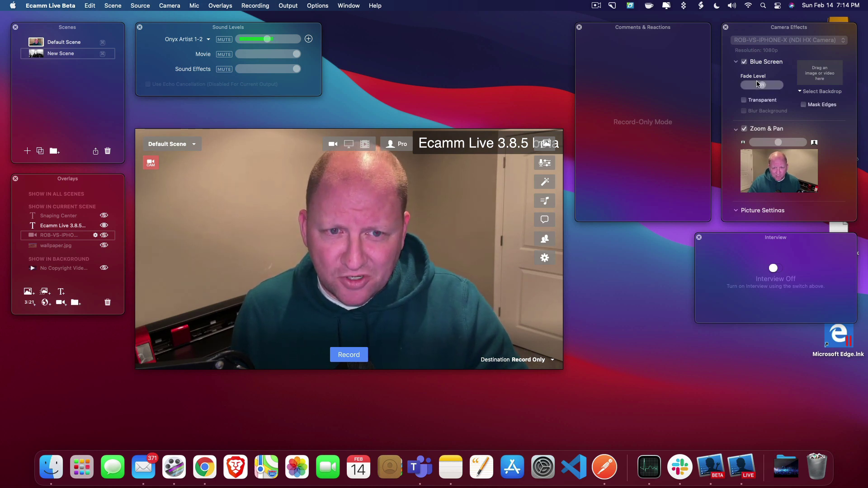
{"action": "left_click", "coordinate": [800, 92]}
{"action": "left_click", "coordinate": [812, 118]}
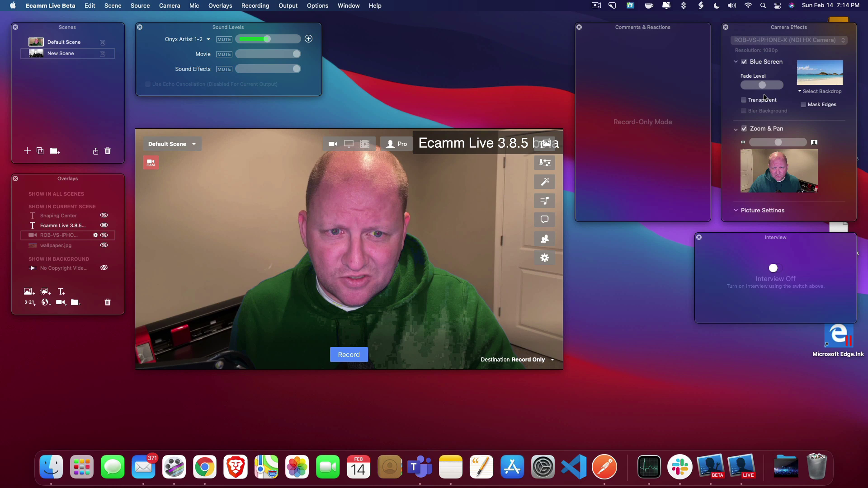
{"action": "left_click_drag", "start_coordinate": [765, 89], "coordinate": [764, 89]}
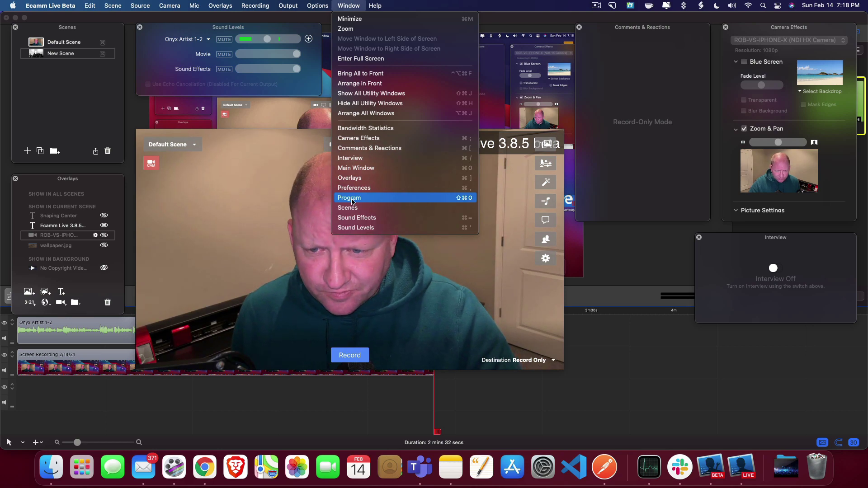
Open the Program output window, position it beside the preview, and check the Output menu without changes.
{"action": "left_click", "coordinate": [352, 199]}
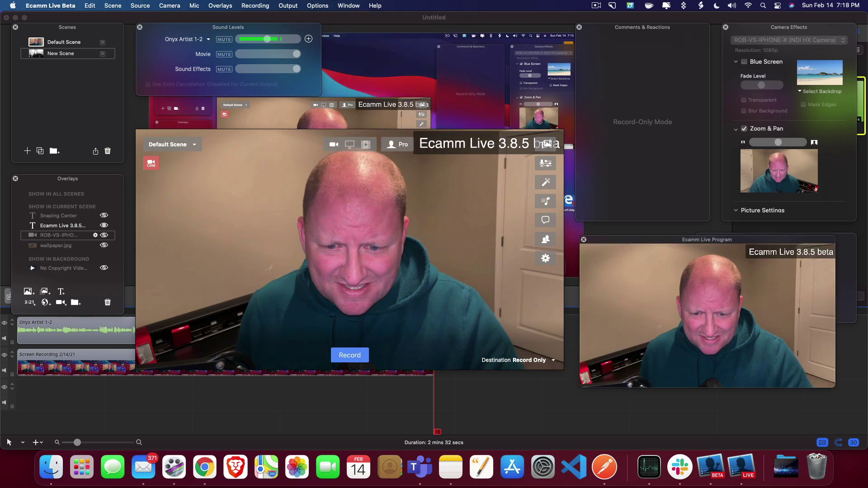
{"action": "left_click_drag", "start_coordinate": [615, 243], "coordinate": [610, 234]}
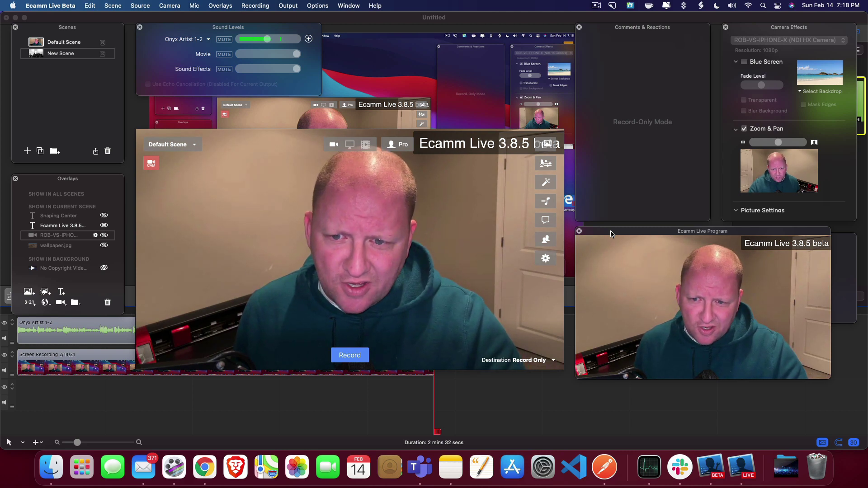
{"action": "left_click", "coordinate": [288, 6]}
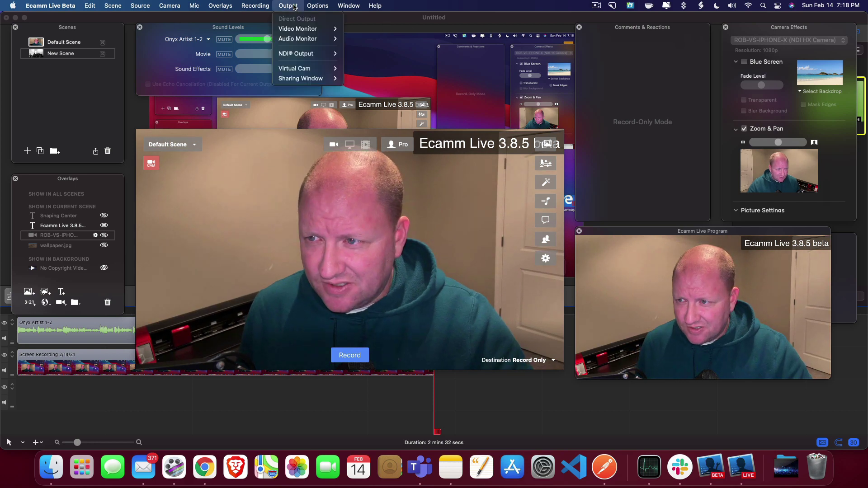
{"action": "mouse_move", "coordinate": [335, 30]}
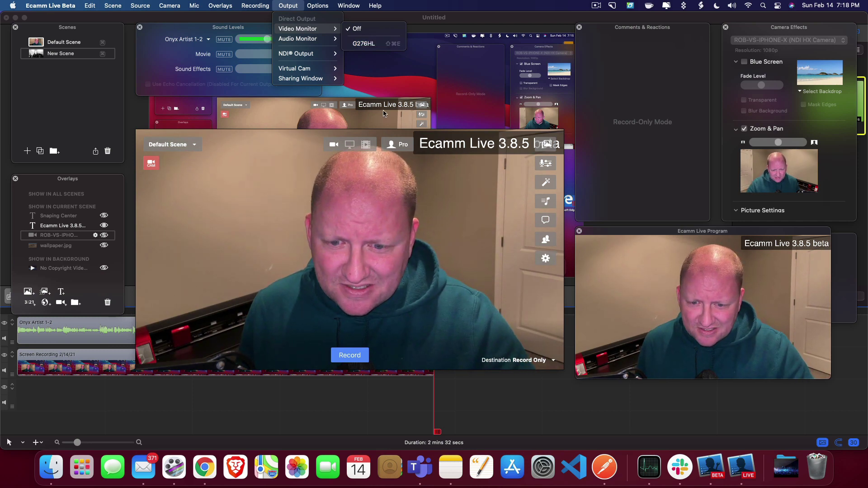
{"action": "left_click", "coordinate": [645, 261]}
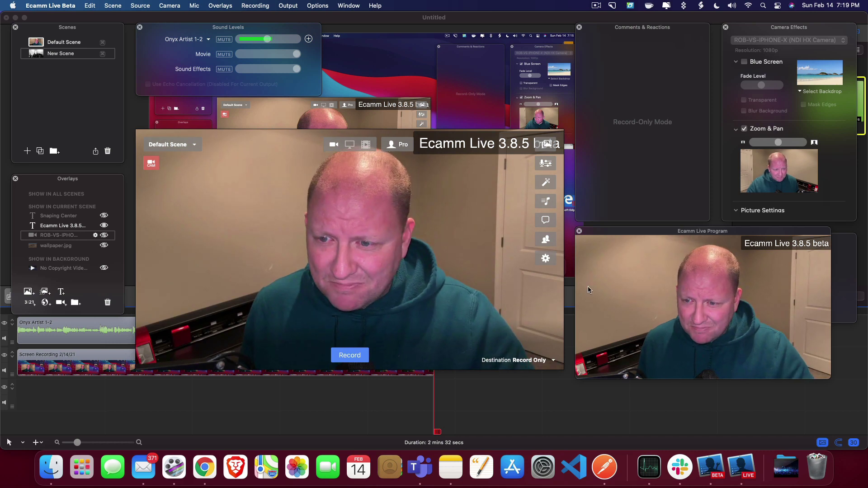
{"action": "mouse_move", "coordinate": [408, 183]}
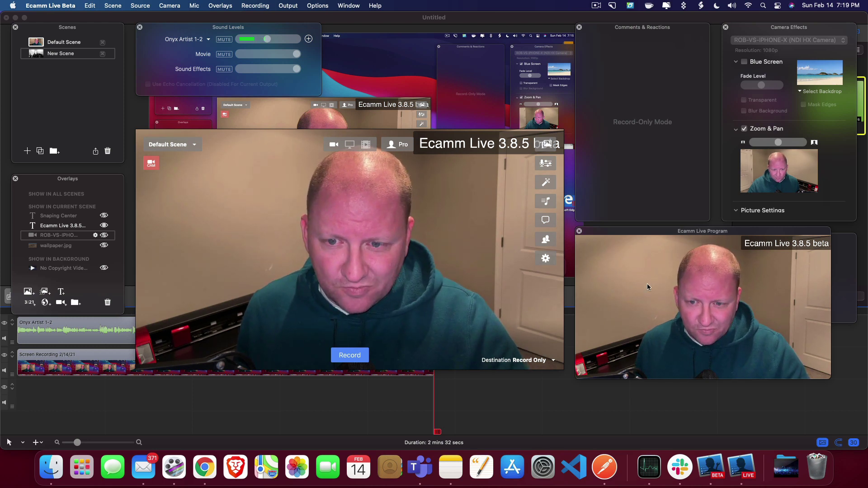
{"action": "mouse_move", "coordinate": [446, 279]}
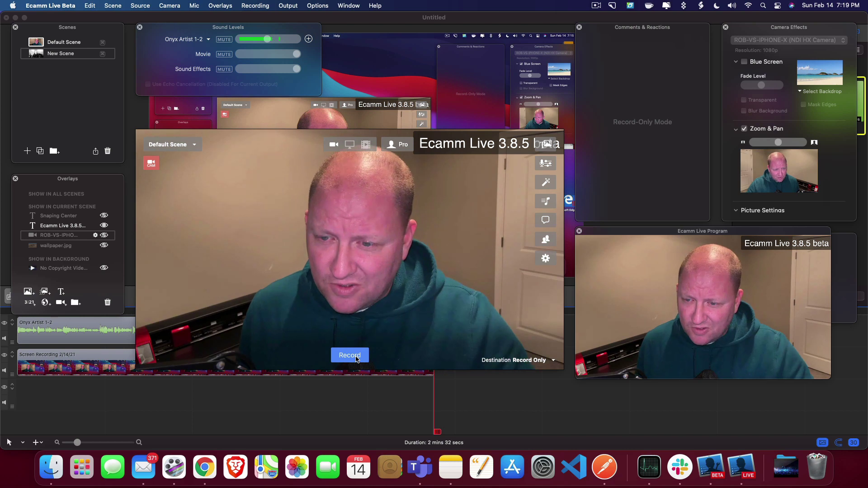
{"action": "mouse_move", "coordinate": [354, 360]}
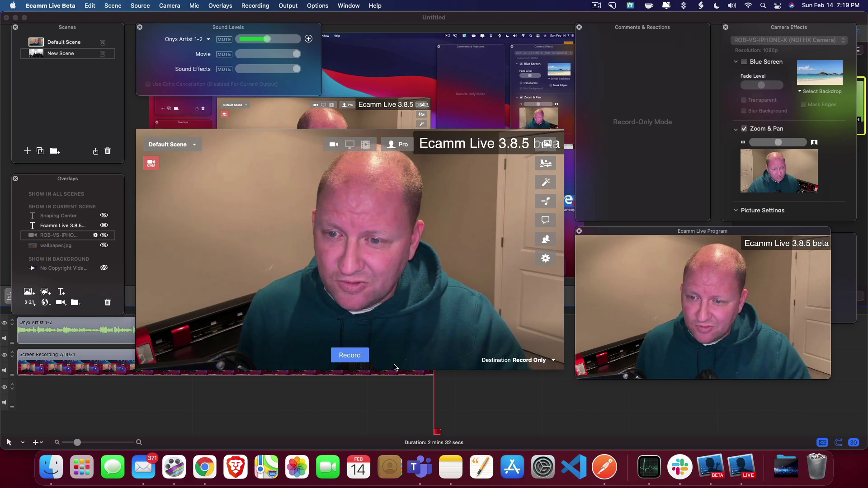
Start a recording, pause it, and enter Preview Mode.
{"action": "left_click", "coordinate": [359, 356]}
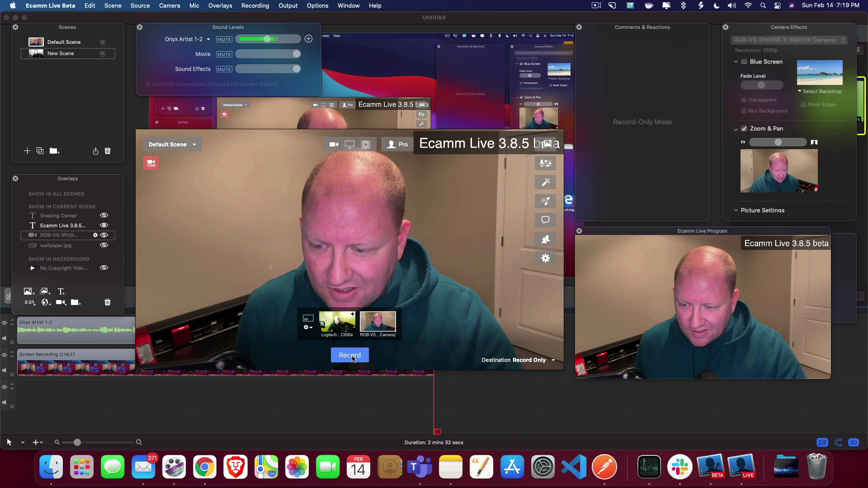
{"action": "left_click", "coordinate": [500, 356]}
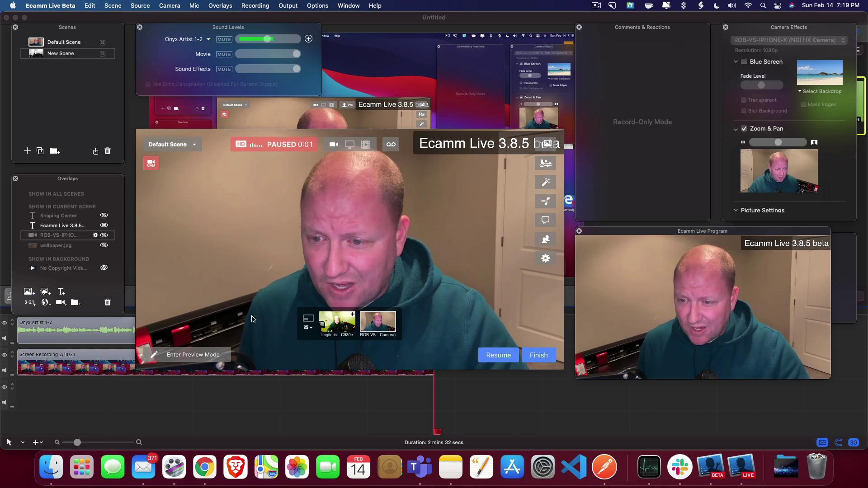
{"action": "left_click", "coordinate": [202, 354]}
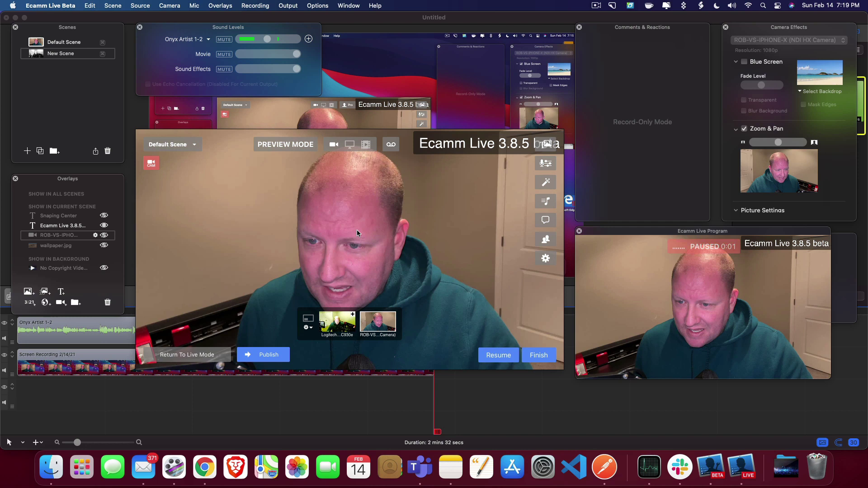
Drag the 'Ecamm Live 3.8.5 beta' title to the left side at mid-height of the preview.
{"action": "mouse_move", "coordinate": [469, 143]}
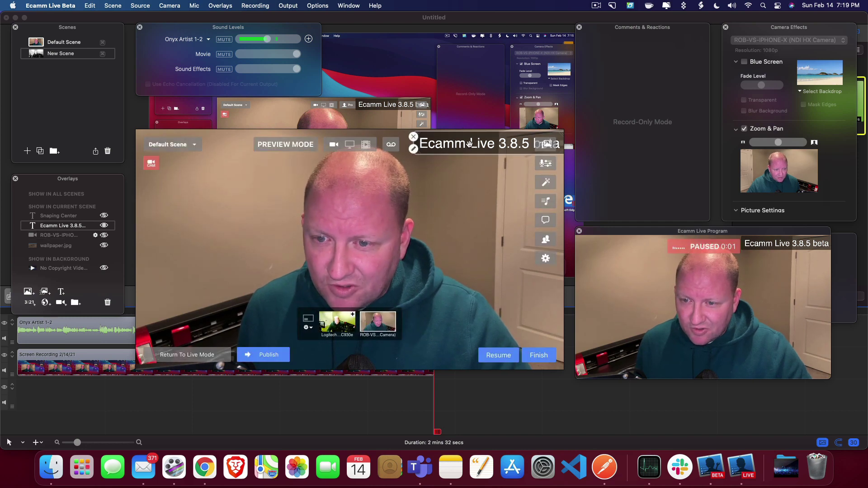
{"action": "left_click_drag", "start_coordinate": [469, 144], "coordinate": [240, 224]}
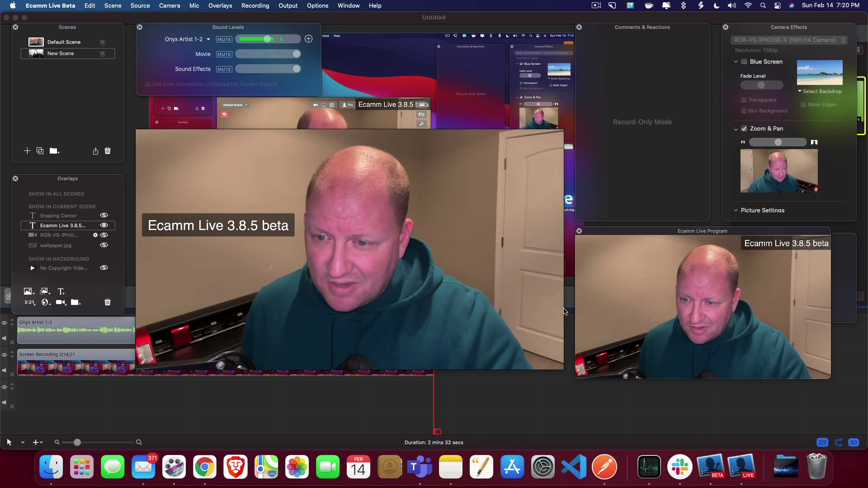
{"action": "mouse_move", "coordinate": [359, 266]}
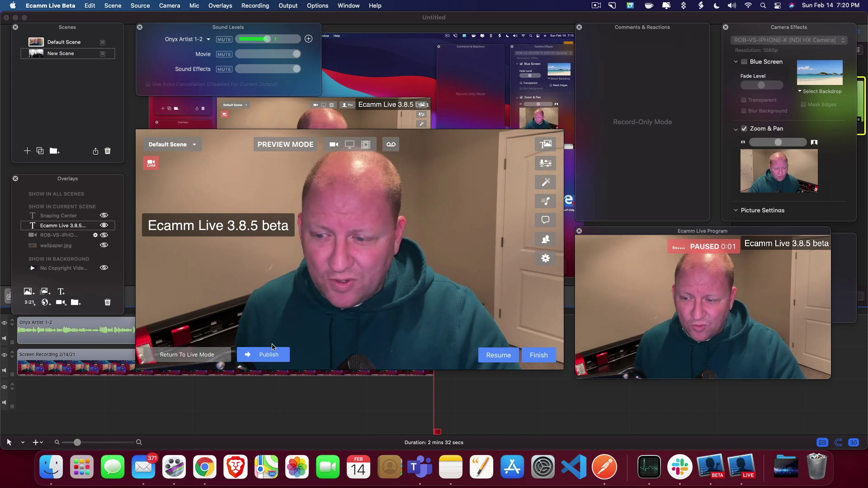
{"action": "mouse_move", "coordinate": [272, 347]}
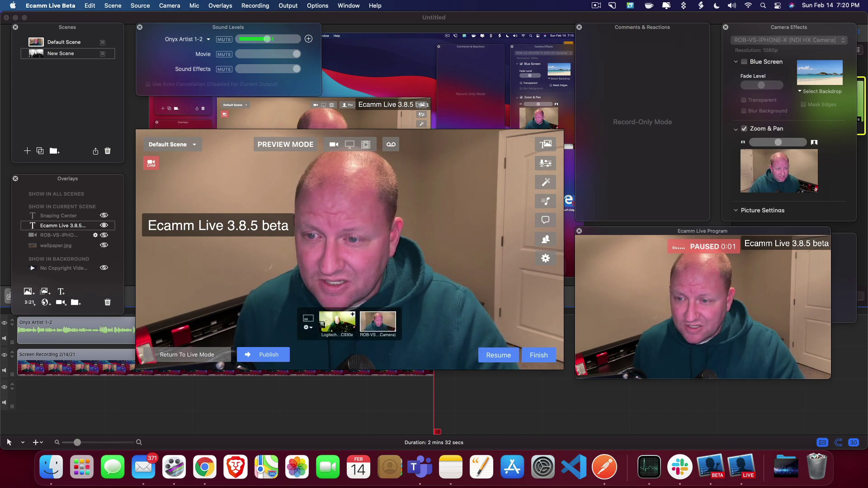
Move the title overlay back to the top-right of the preview.
{"action": "left_click", "coordinate": [262, 356]}
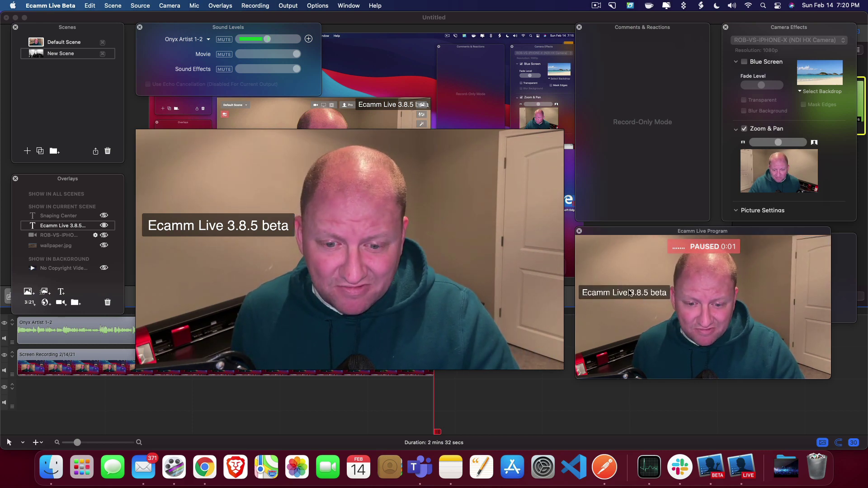
{"action": "mouse_move", "coordinate": [497, 258]}
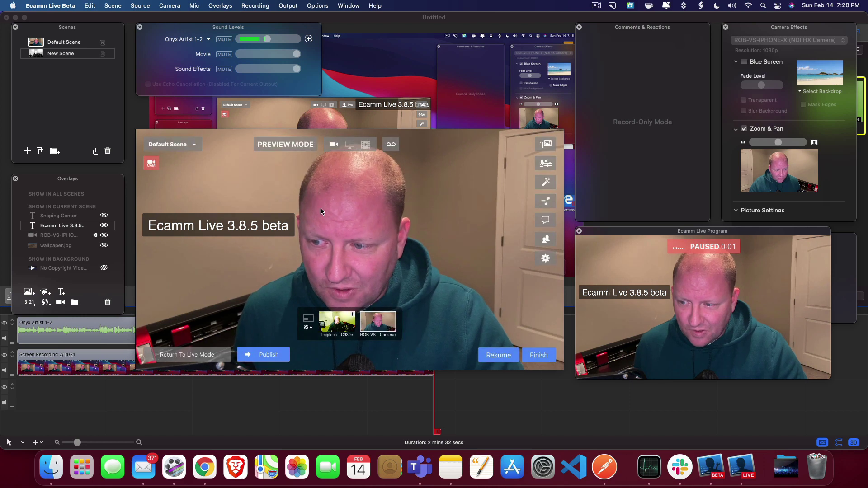
{"action": "mouse_move", "coordinate": [206, 229]}
{"action": "left_click_drag", "start_coordinate": [202, 230], "coordinate": [465, 152]}
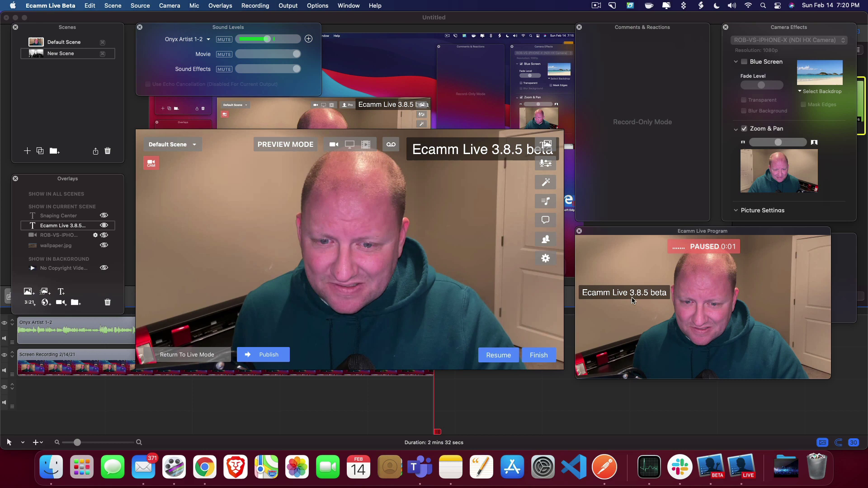
Publish the preview layout, return to live, and place the title top-right in the live output.
{"action": "left_click", "coordinate": [269, 356]}
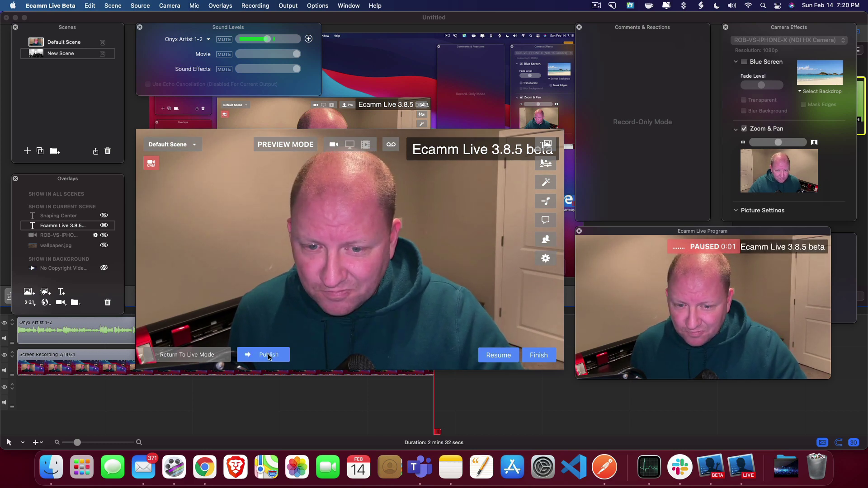
{"action": "left_click", "coordinate": [195, 355]}
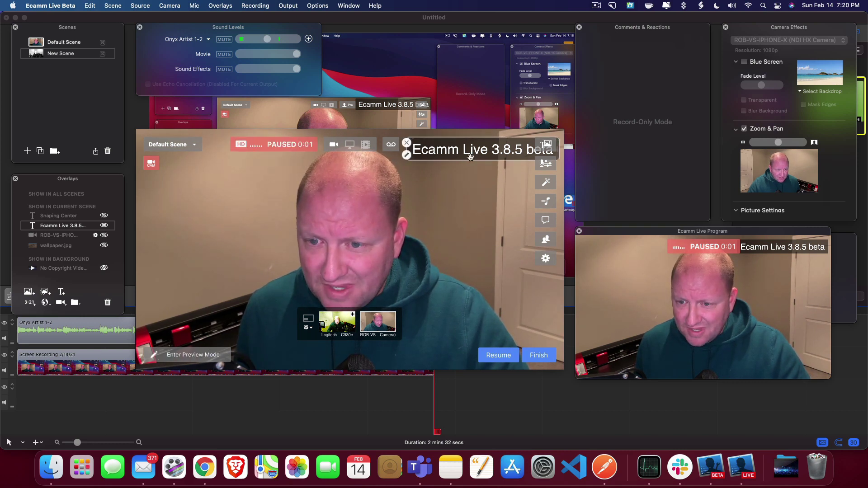
{"action": "left_click_drag", "start_coordinate": [470, 157], "coordinate": [213, 238]}
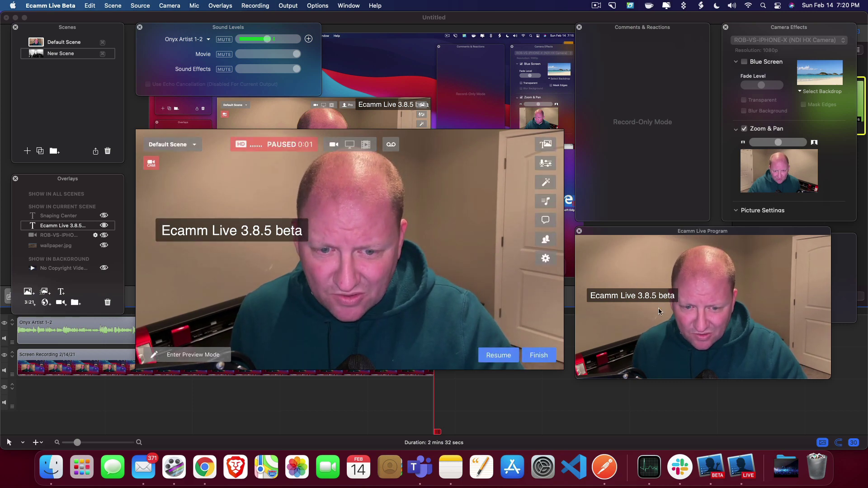
{"action": "left_click_drag", "start_coordinate": [260, 233], "coordinate": [476, 162]}
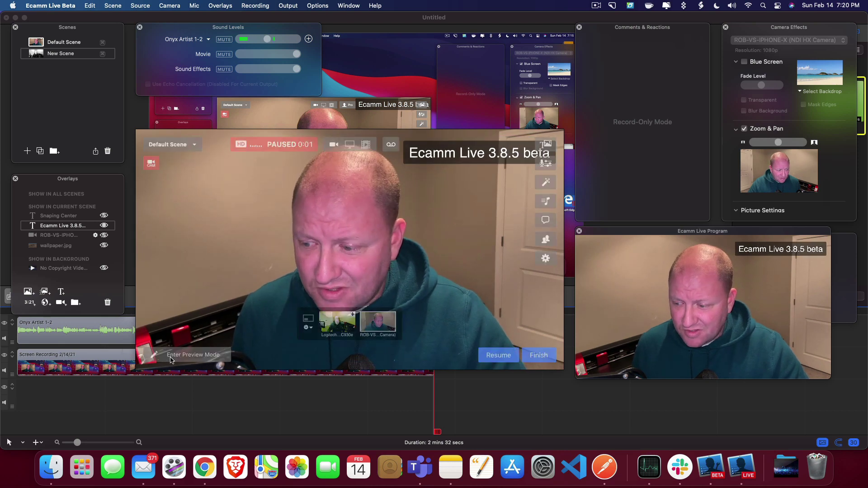
{"action": "left_click", "coordinate": [193, 355]}
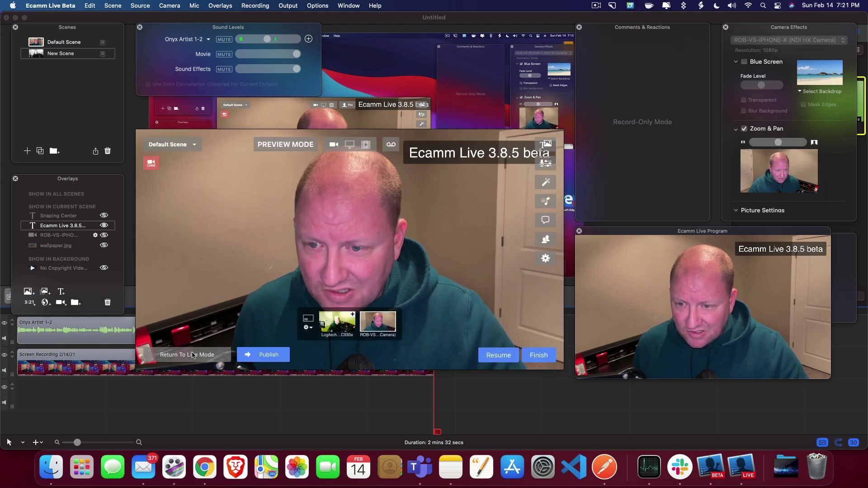
{"action": "left_click", "coordinate": [193, 356]}
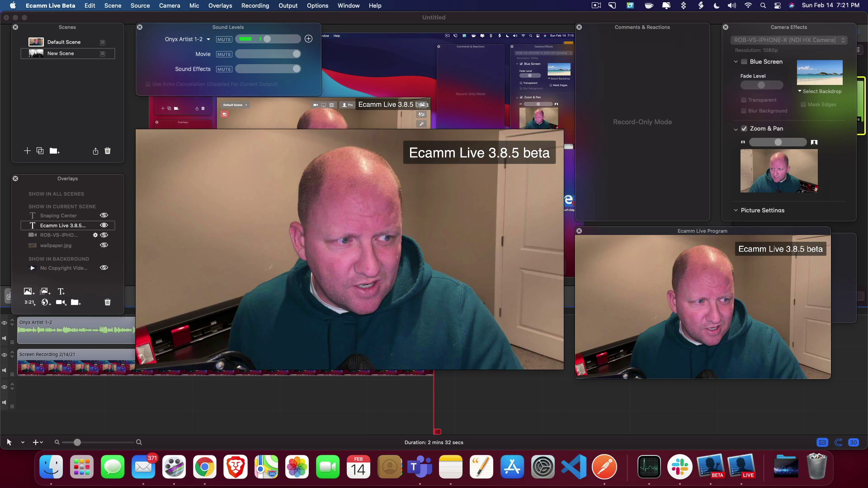
Finish and confirm the paused recording, leaving the destination on Record Only.
{"action": "mouse_move", "coordinate": [443, 290]}
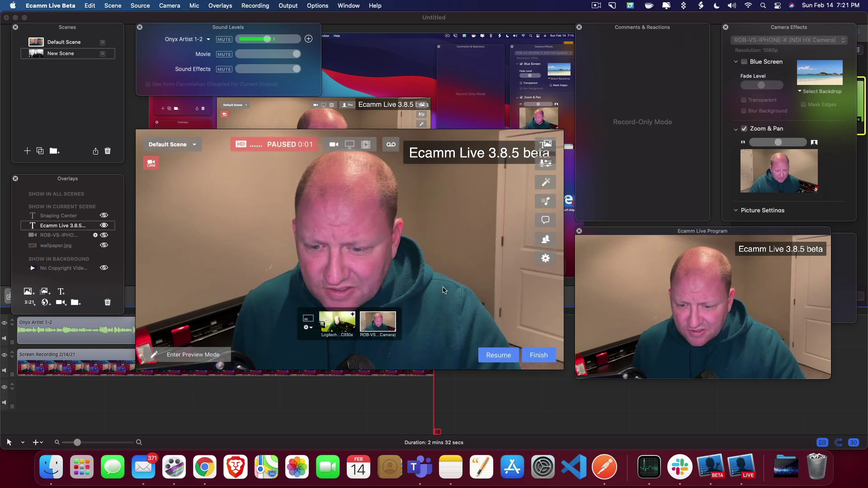
{"action": "left_click", "coordinate": [545, 359]}
{"action": "left_click", "coordinate": [536, 357]}
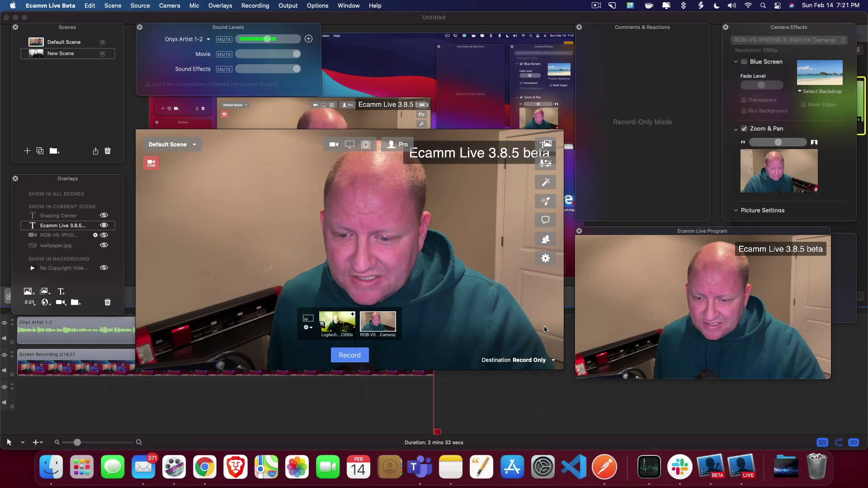
{"action": "left_click", "coordinate": [546, 360]}
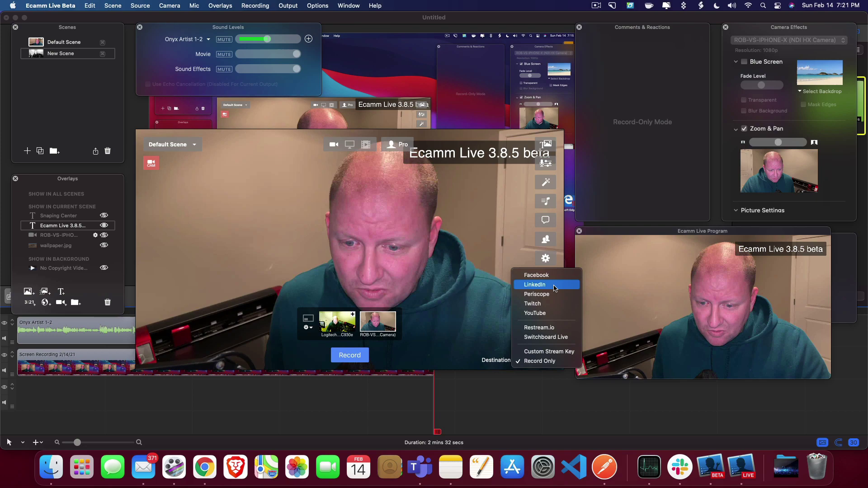
{"action": "left_click", "coordinate": [467, 283]}
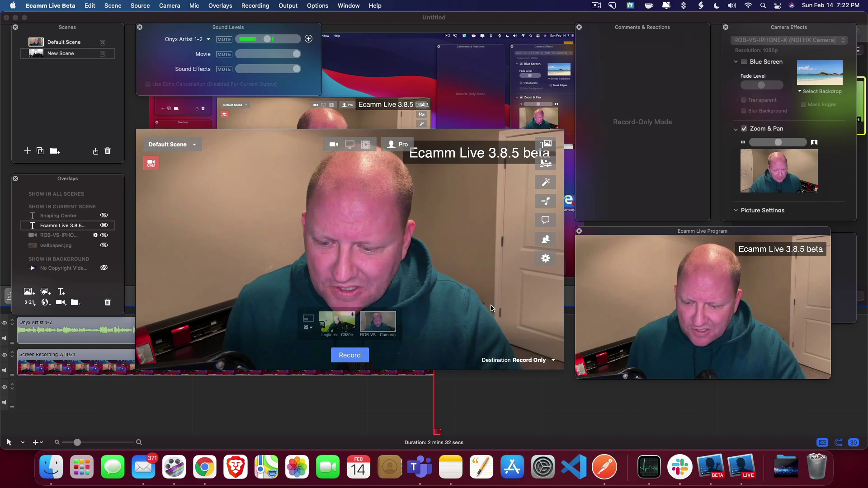
In the older Ecamm Live, expand wallpaper.jpg to fill the frame and reposition it, then return to the Beta.
{"action": "left_click", "coordinate": [740, 468]}
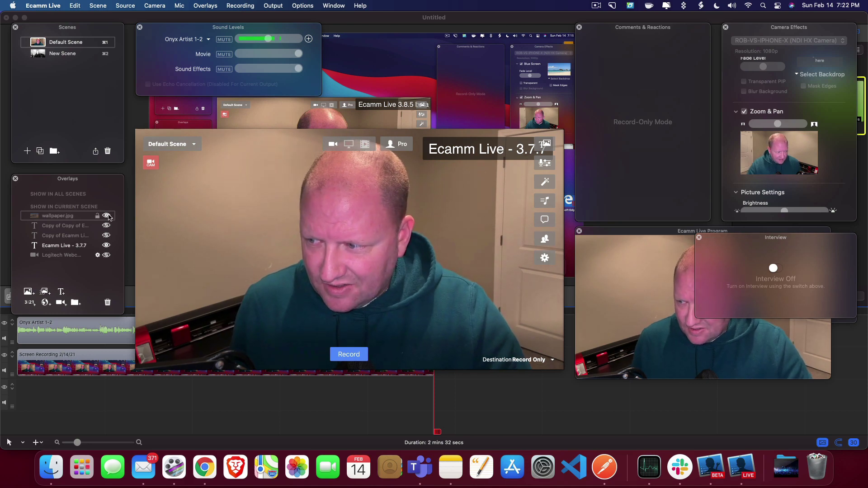
{"action": "left_click_drag", "start_coordinate": [352, 237], "coordinate": [350, 228]}
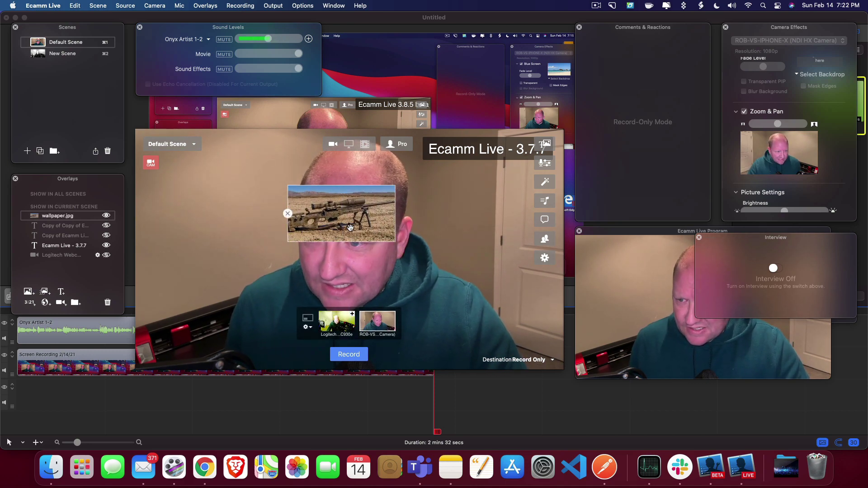
{"action": "double_click", "coordinate": [350, 228]}
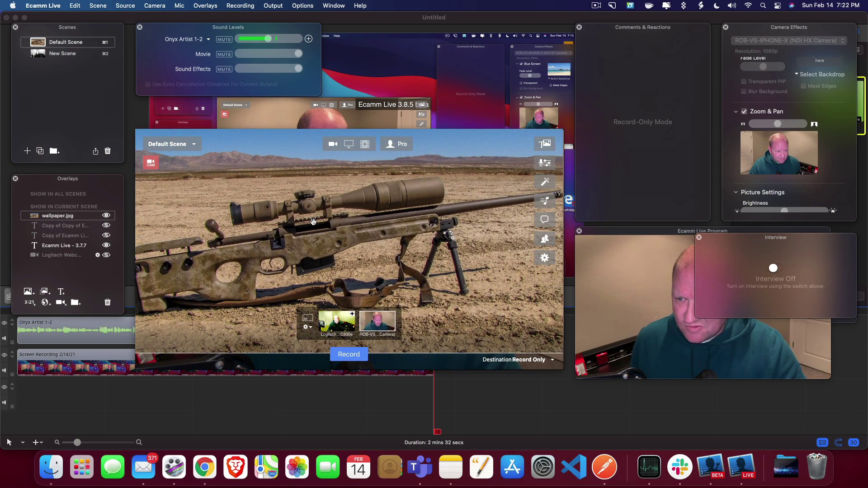
{"action": "left_click_drag", "start_coordinate": [313, 222], "coordinate": [261, 216]}
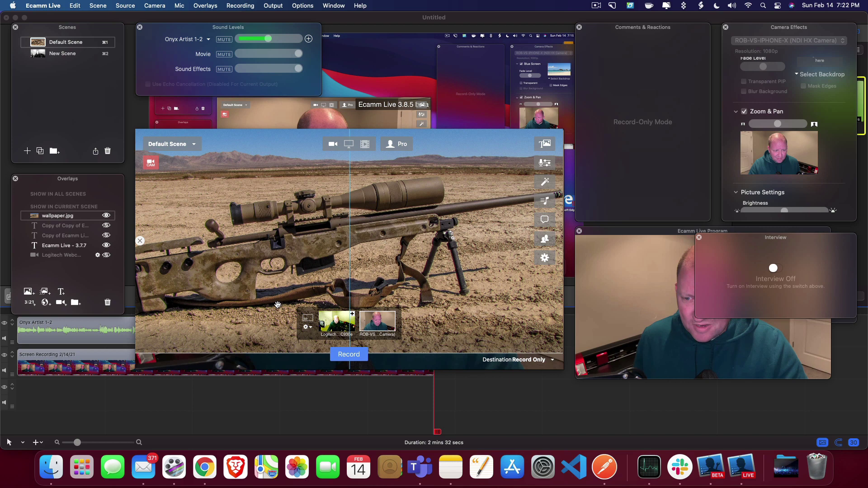
{"action": "left_click_drag", "start_coordinate": [278, 305], "coordinate": [283, 278]}
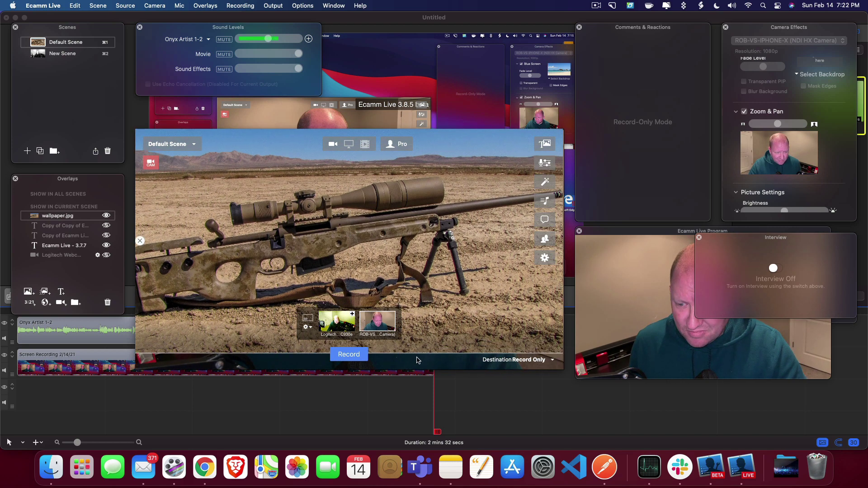
{"action": "left_click_drag", "start_coordinate": [465, 293], "coordinate": [466, 322]}
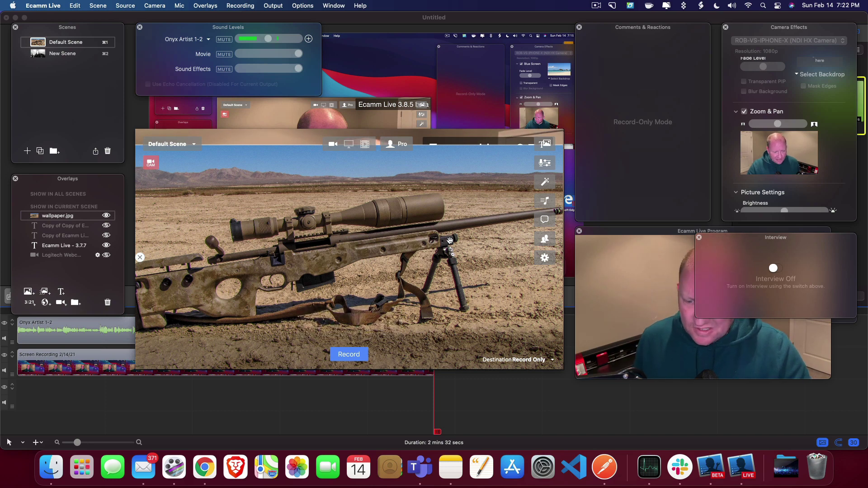
{"action": "left_click", "coordinate": [712, 474]}
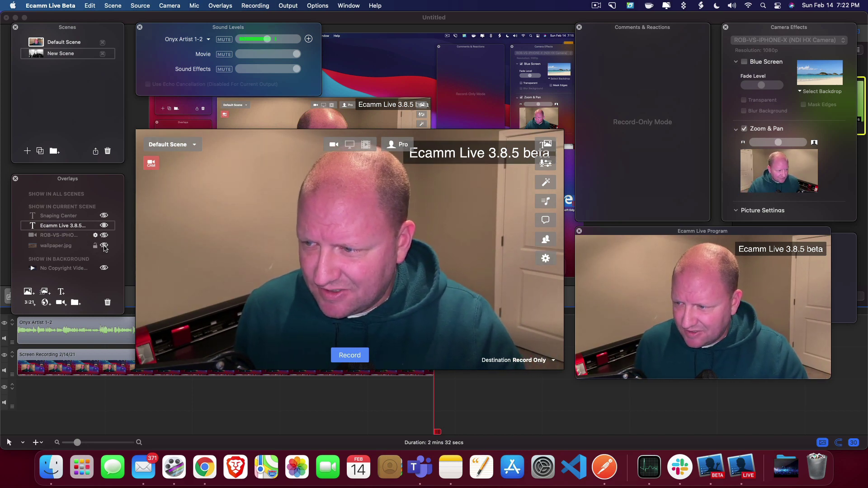
Show the wallpaper.jpg overlay, expand it to full frame, and slide it left.
{"action": "left_click", "coordinate": [104, 246]}
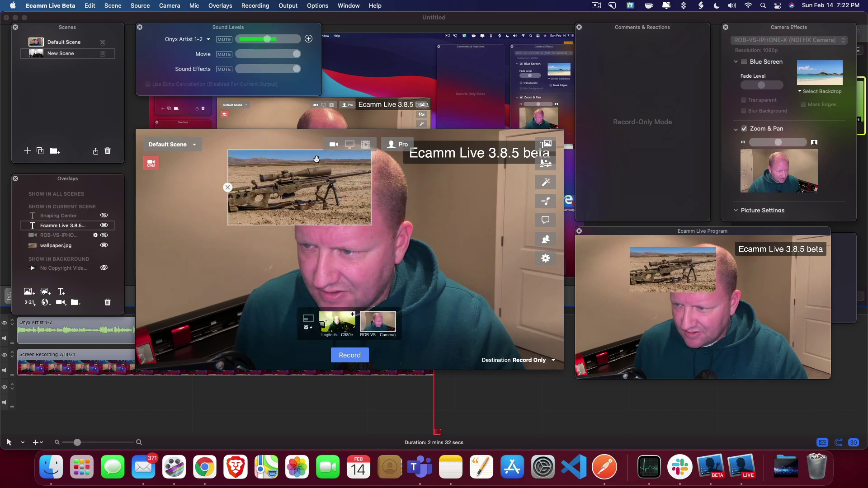
{"action": "double_click", "coordinate": [304, 179]}
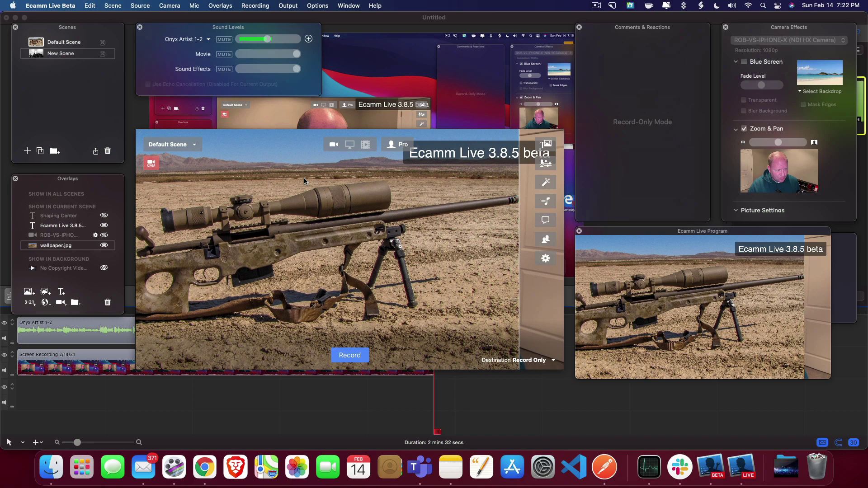
{"action": "left_click_drag", "start_coordinate": [321, 184], "coordinate": [380, 182]}
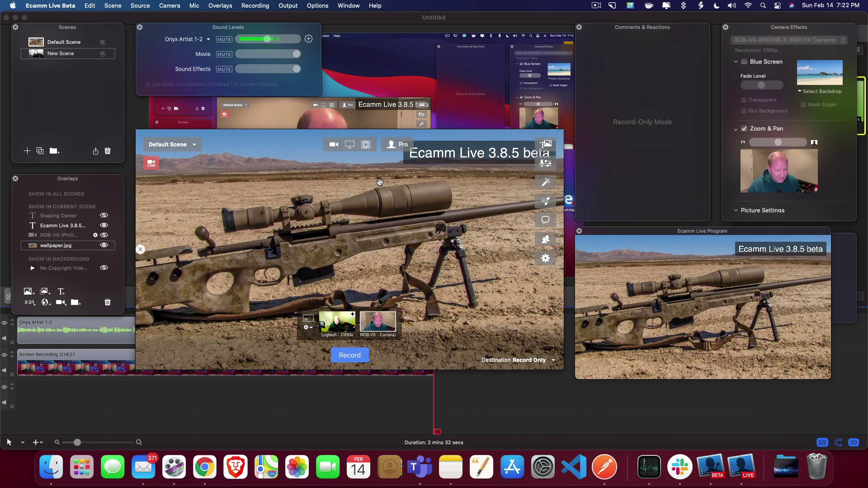
{"action": "left_click_drag", "start_coordinate": [541, 267], "coordinate": [416, 237]}
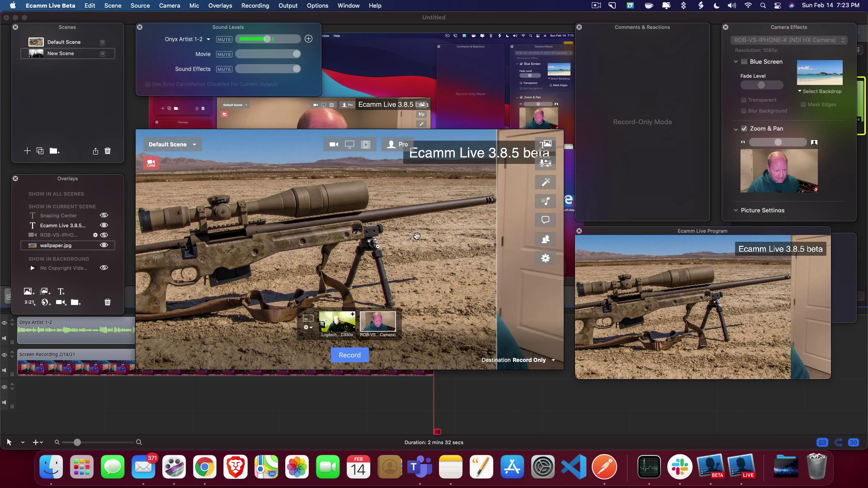
Shrink the rifle image and resize its corners into an inset rectangle in the upper middle.
{"action": "scroll", "coordinate": [416, 236], "scroll_direction": "down", "scroll_amount": 5}
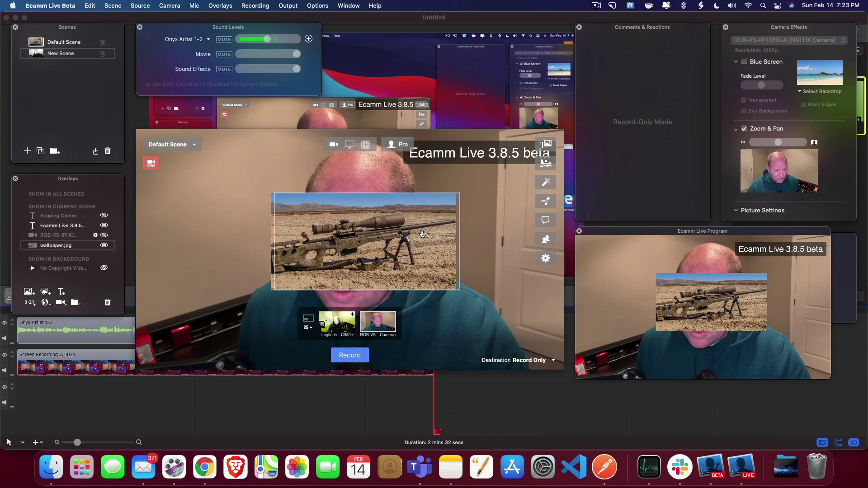
{"action": "left_click_drag", "start_coordinate": [423, 234], "coordinate": [396, 222]}
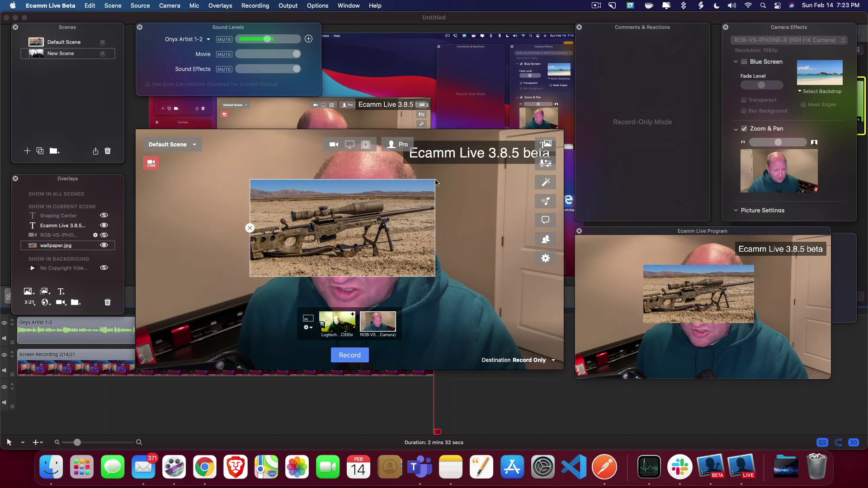
{"action": "left_click_drag", "start_coordinate": [432, 182], "coordinate": [449, 174]}
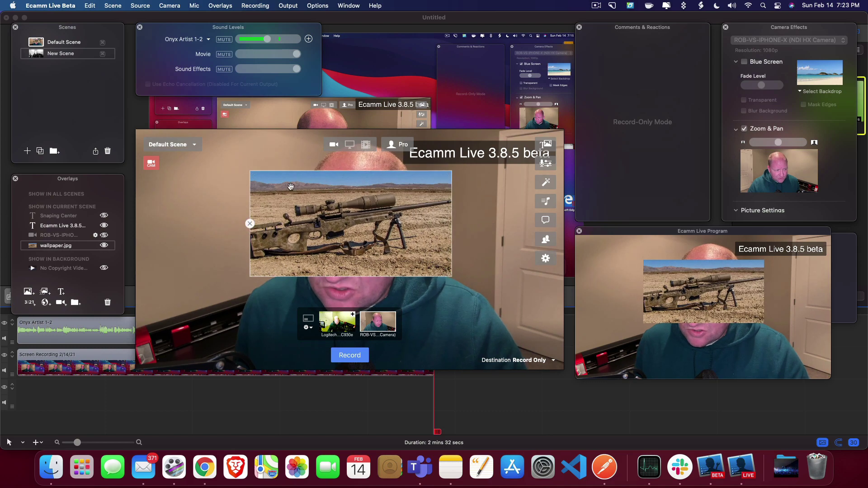
{"action": "mouse_move", "coordinate": [253, 173]}
{"action": "left_mouse_down"}
{"action": "mouse_move", "coordinate": [230, 156]}
{"action": "mouse_move", "coordinate": [268, 184]}
{"action": "mouse_move", "coordinate": [233, 158]}
{"action": "mouse_move", "coordinate": [244, 170]}
{"action": "left_mouse_up"}
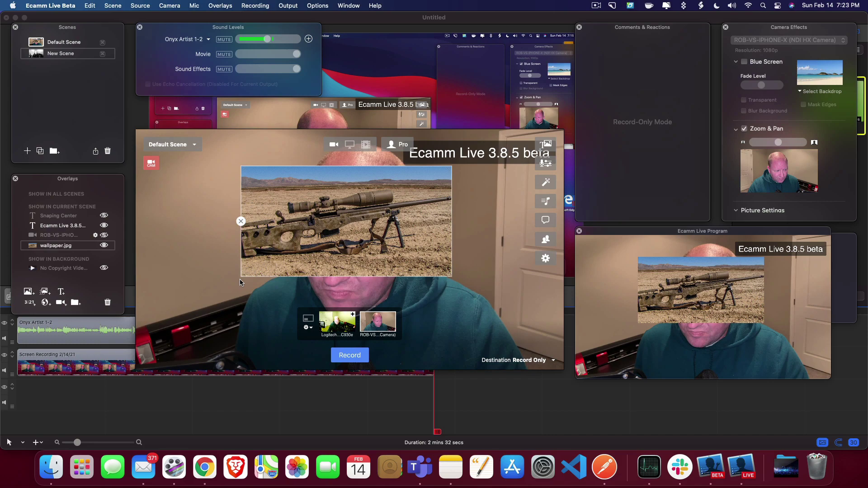
{"action": "left_click_drag", "start_coordinate": [244, 274], "coordinate": [223, 302]}
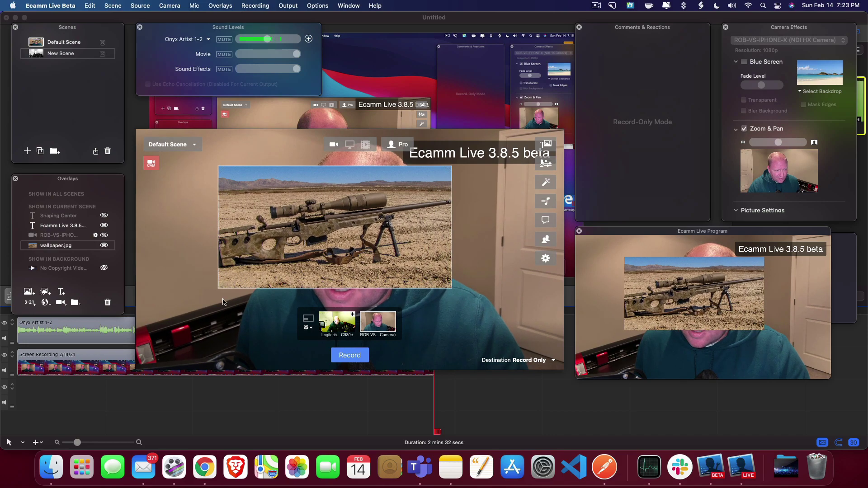
{"action": "key", "text": "ctrl+Up"}
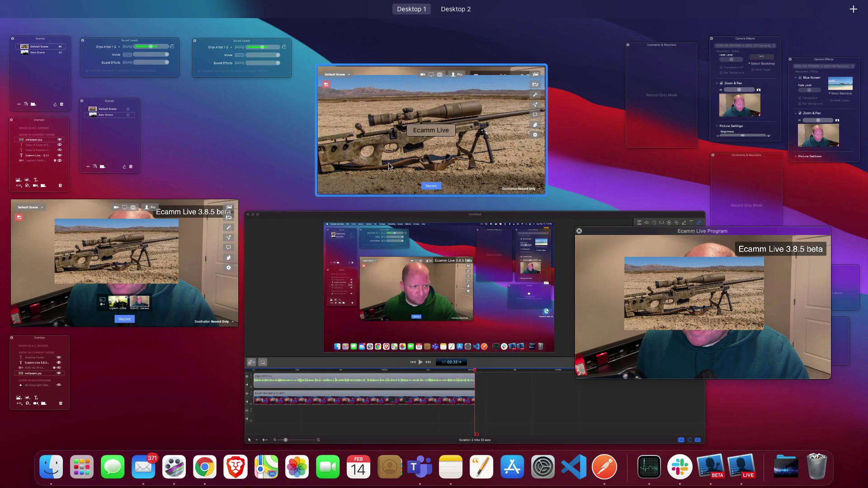
Bring the Ecamm Live window back and shrink wallpaper.jpg into a smaller box, moved down-right.
{"action": "left_click", "coordinate": [388, 162]}
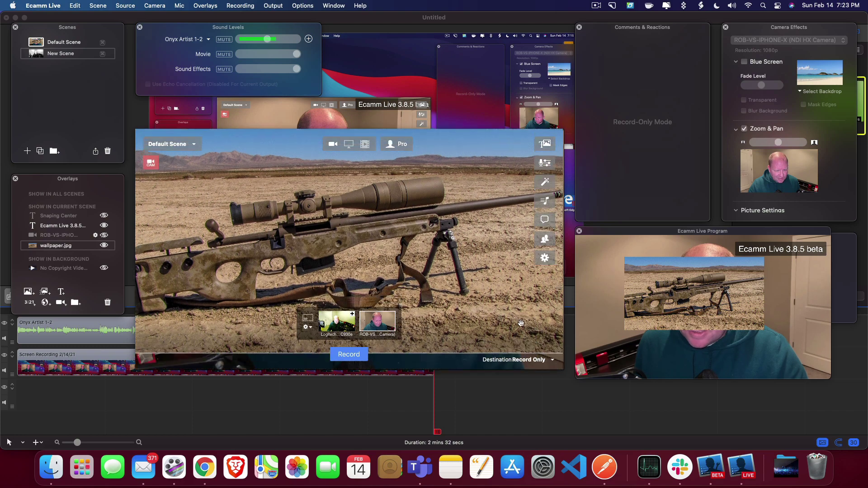
{"action": "left_click_drag", "start_coordinate": [560, 350], "coordinate": [398, 290]}
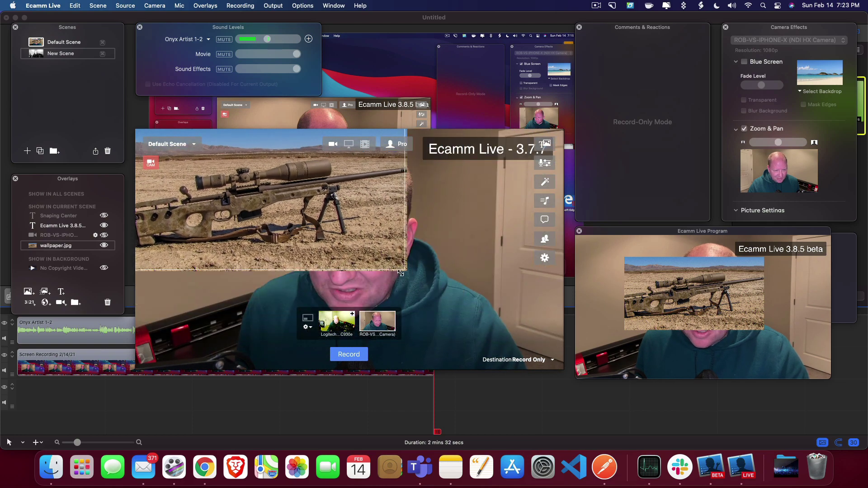
{"action": "left_click_drag", "start_coordinate": [364, 246], "coordinate": [400, 291]}
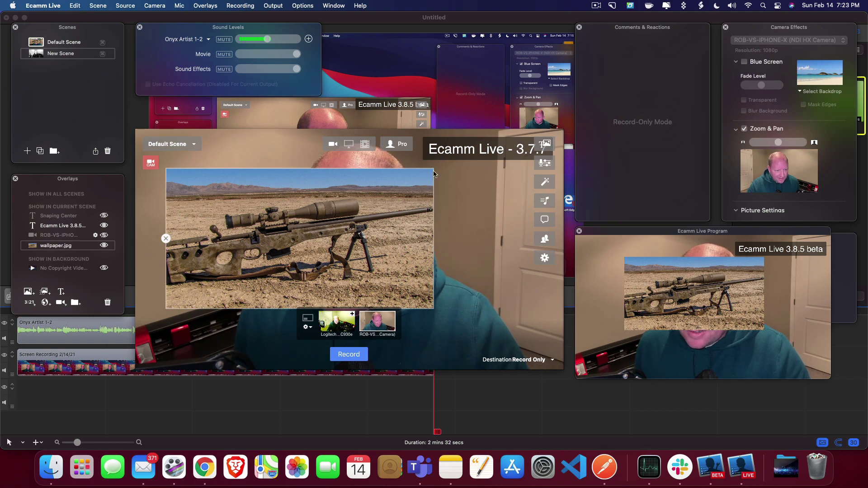
Toggle wallpaper.jpg between full-frame and a reduced centred box several times.
{"action": "double_click", "coordinate": [404, 200]}
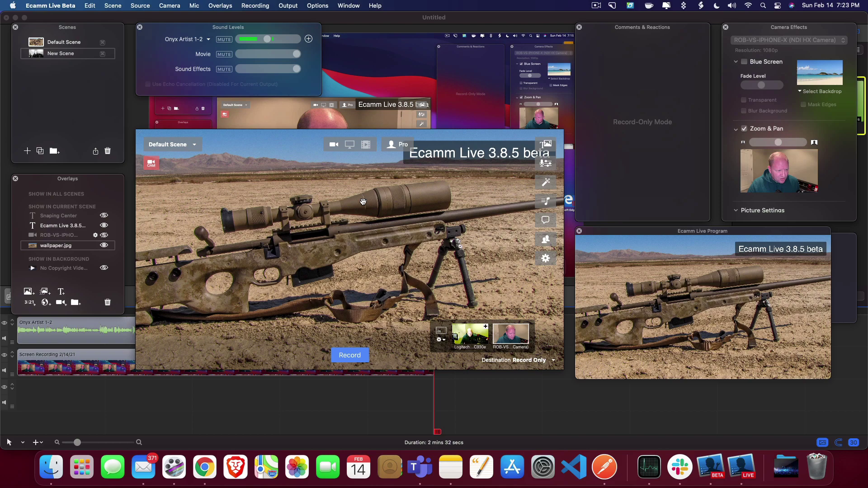
{"action": "double_click", "coordinate": [363, 202]}
{"action": "double_click", "coordinate": [363, 202]}
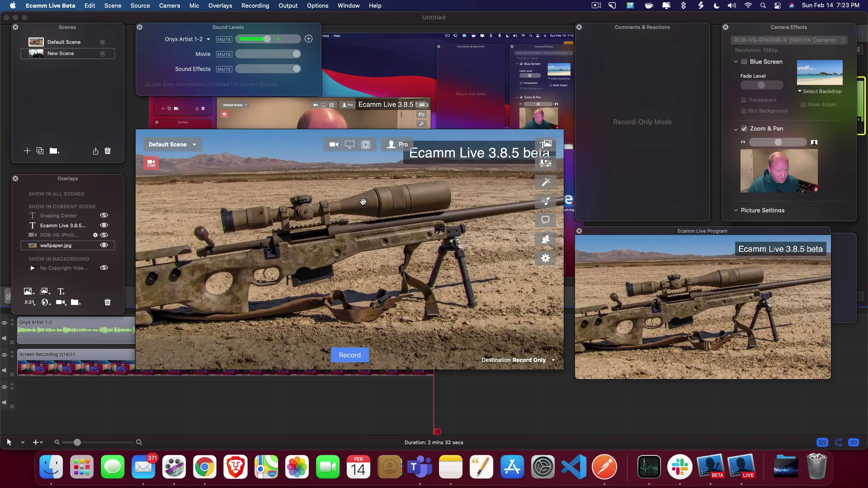
{"action": "double_click", "coordinate": [363, 202]}
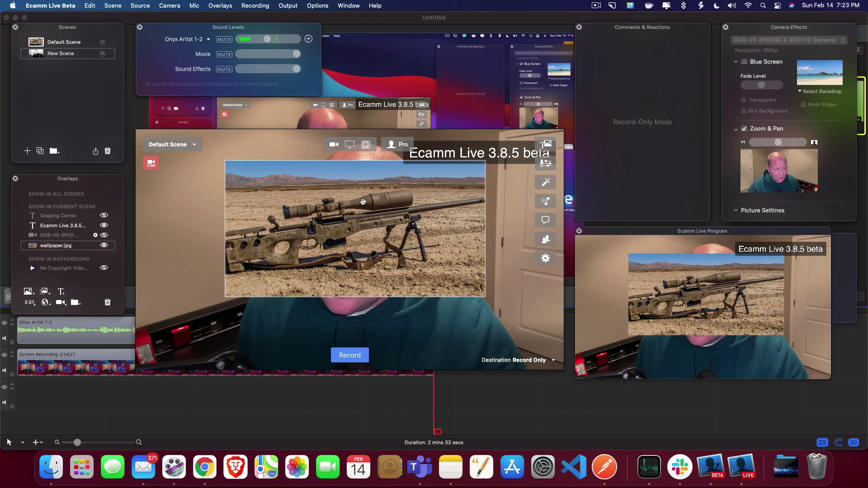
Move wallpaper.jpg top-left, expand and shift it, then shrink it and place it upper left.
{"action": "left_click_drag", "start_coordinate": [363, 201], "coordinate": [261, 164]}
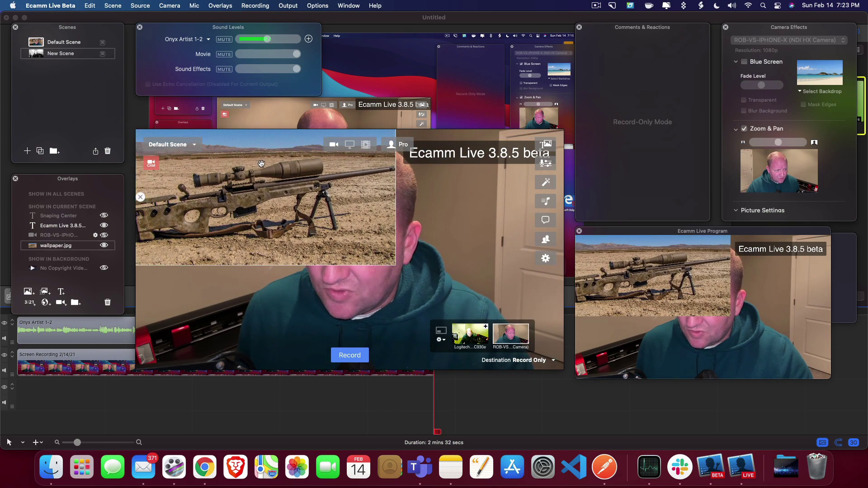
{"action": "double_click", "coordinate": [261, 164]}
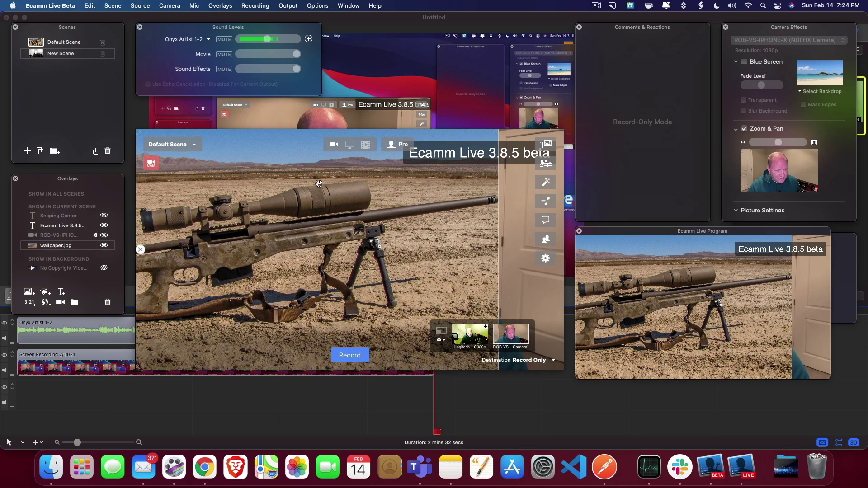
{"action": "left_click_drag", "start_coordinate": [319, 183], "coordinate": [404, 192]}
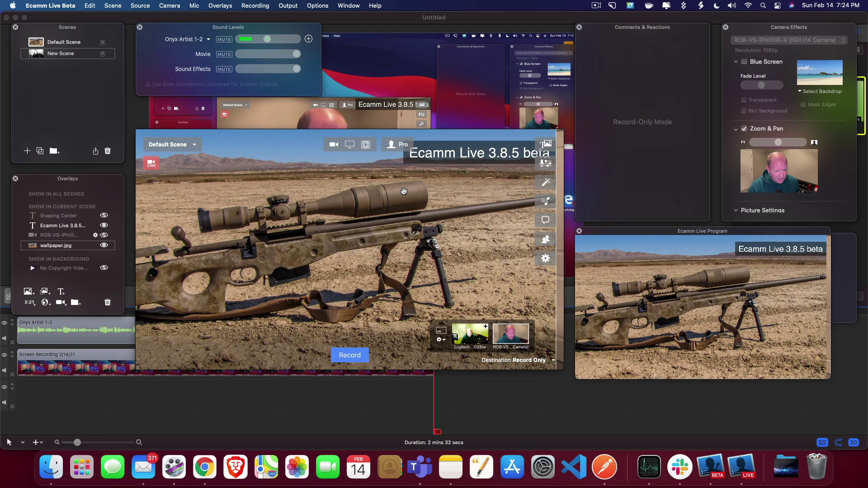
{"action": "double_click", "coordinate": [404, 192]}
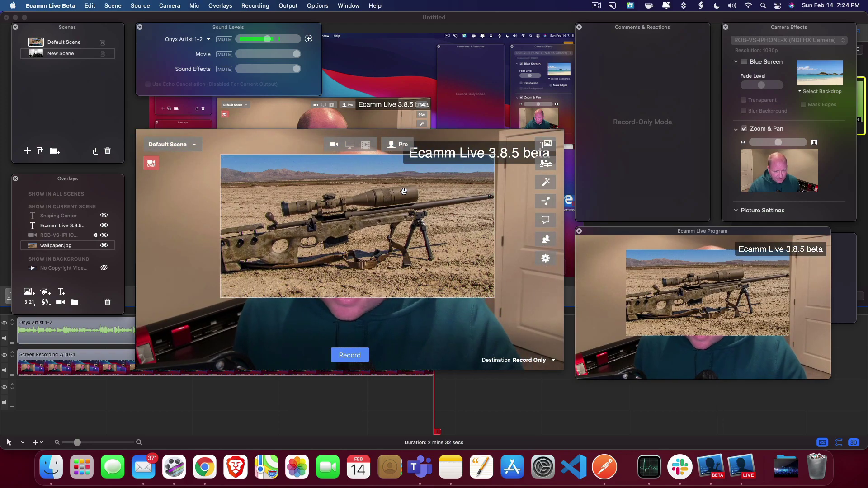
{"action": "mouse_move", "coordinate": [403, 194]}
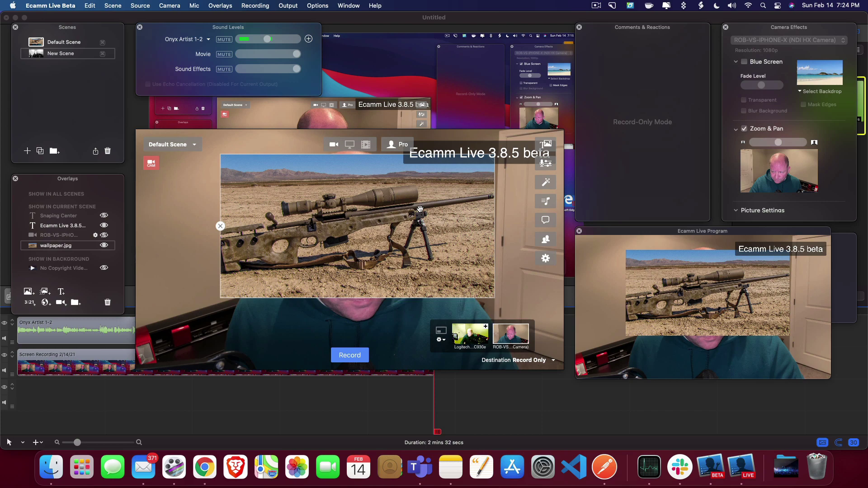
{"action": "left_click_drag", "start_coordinate": [420, 209], "coordinate": [341, 192]}
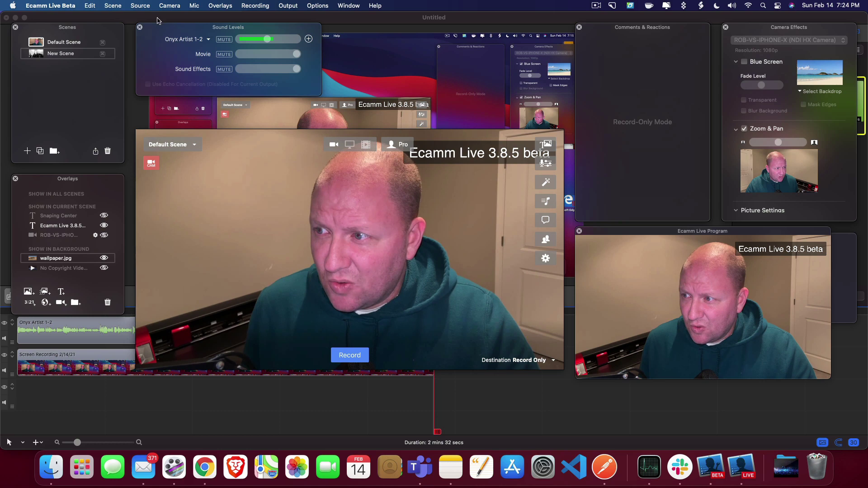
Set the source to Blank and show the ROB-VS-IPHONE camera as an upper-left inset.
{"action": "left_click", "coordinate": [143, 7]}
{"action": "left_click", "coordinate": [138, 18]}
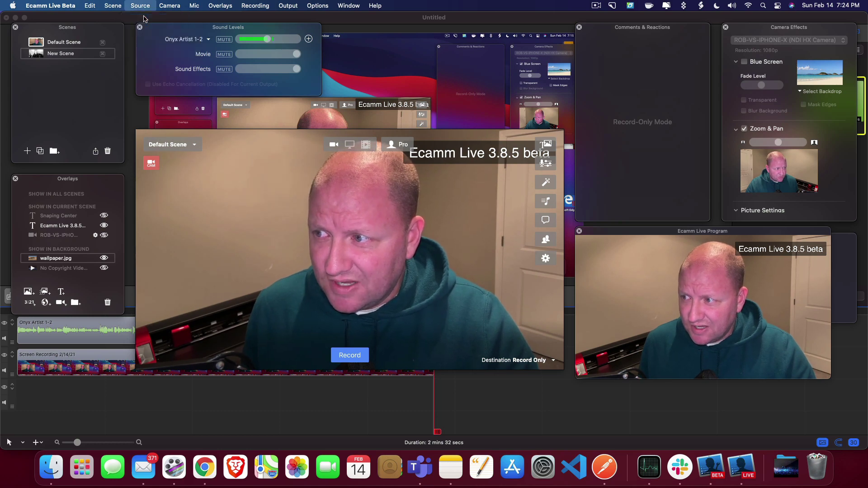
{"action": "mouse_move", "coordinate": [267, 217]}
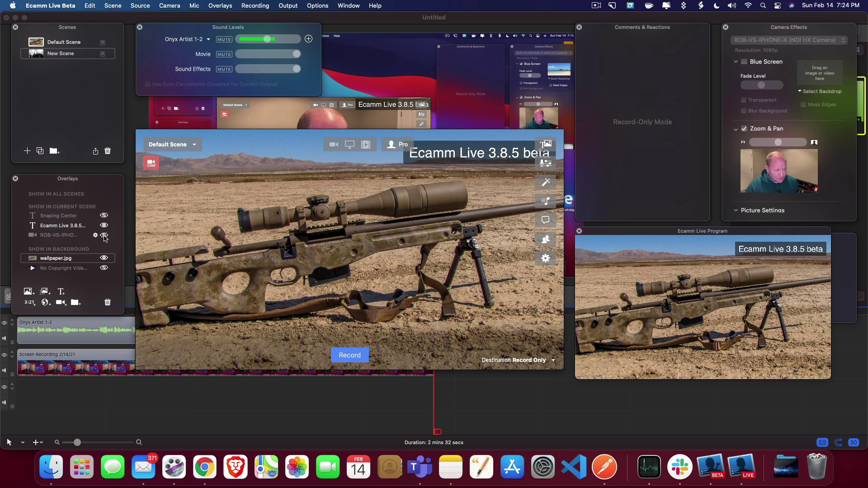
{"action": "mouse_move", "coordinate": [207, 209]}
{"action": "left_click", "coordinate": [104, 235]}
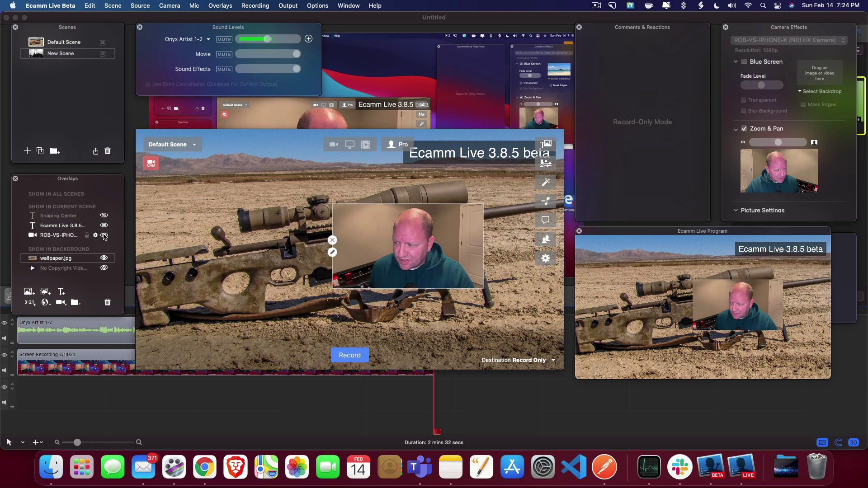
{"action": "mouse_move", "coordinate": [402, 263]}
{"action": "left_click_drag", "start_coordinate": [409, 230], "coordinate": [253, 175]}
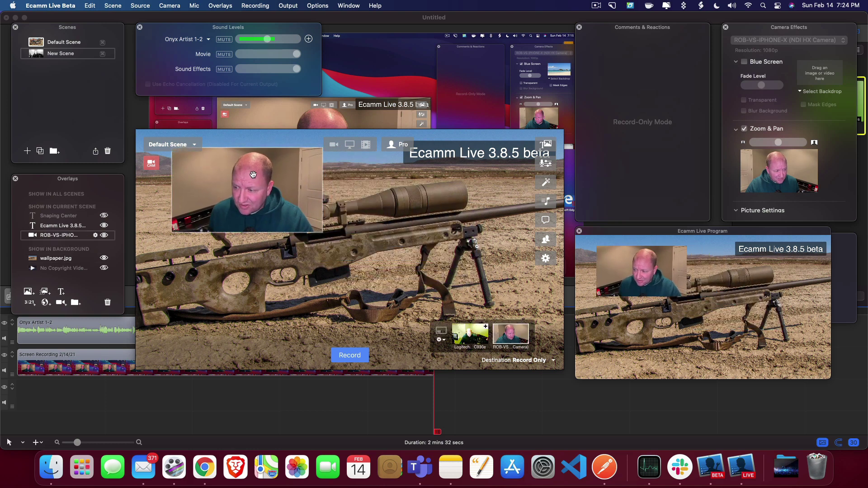
{"action": "left_click_drag", "start_coordinate": [293, 206], "coordinate": [310, 234]}
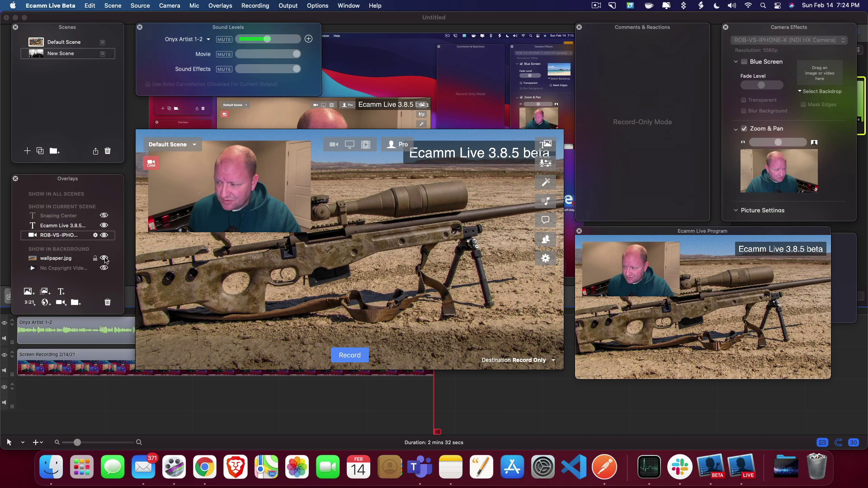
Swap wallpaper.jpg for the No Copyright particle video background and nudge the camera overlay.
{"action": "left_click", "coordinate": [105, 259]}
{"action": "left_click", "coordinate": [104, 268]}
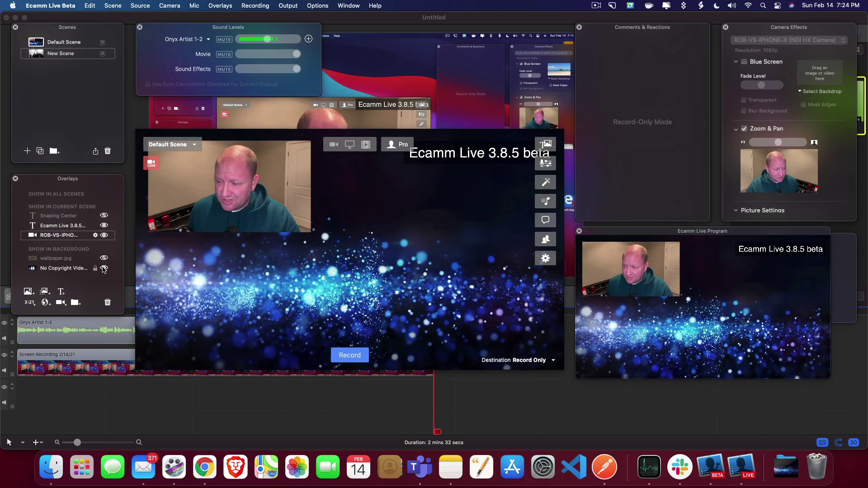
{"action": "left_click_drag", "start_coordinate": [235, 194], "coordinate": [249, 204]}
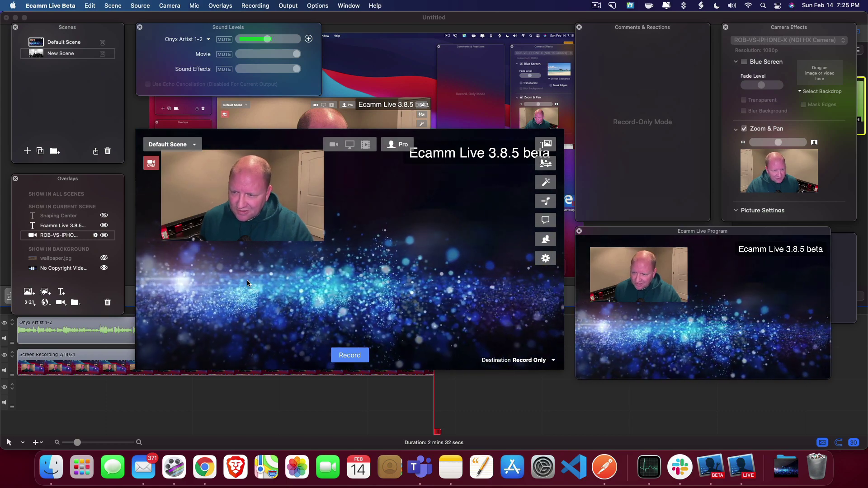
{"action": "mouse_move", "coordinate": [275, 298]}
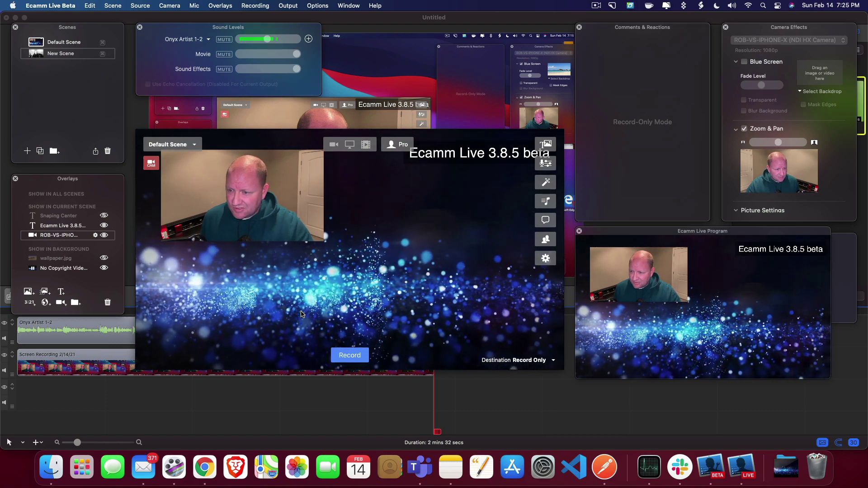
{"action": "mouse_move", "coordinate": [318, 234]}
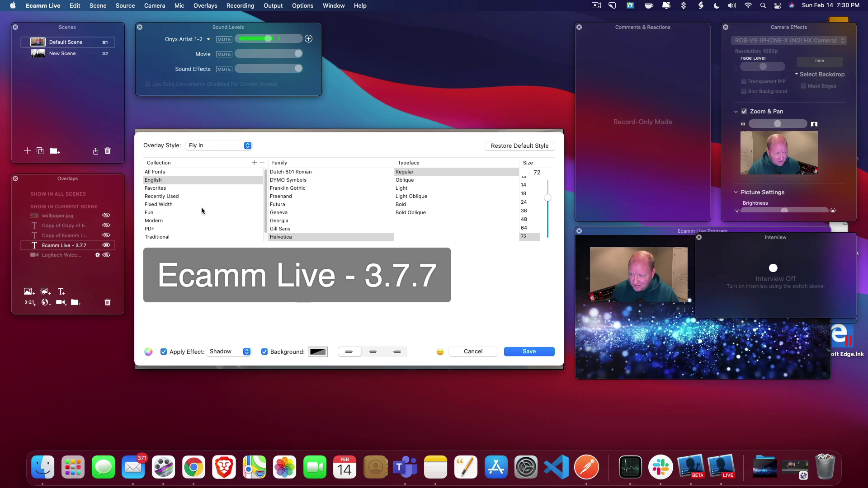
Set the Ecamm Live - 3.7.7 title's Overlay Style to Fly In and save it.
{"action": "left_click", "coordinate": [233, 151]}
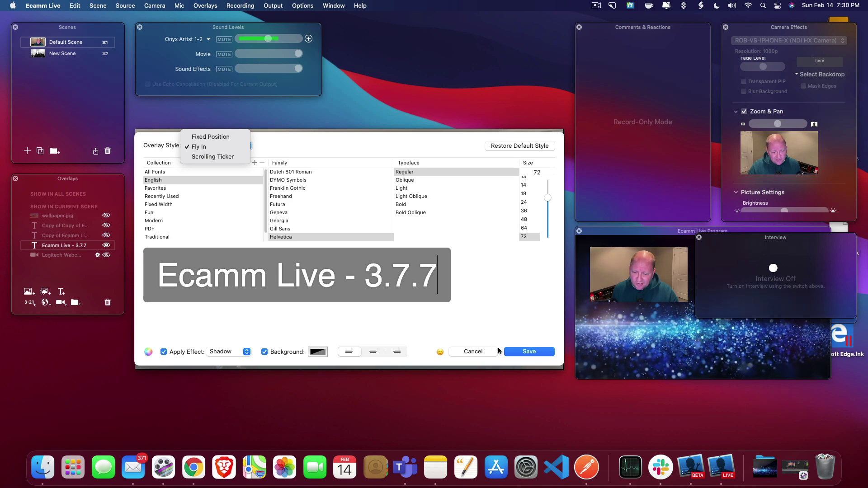
{"action": "left_click", "coordinate": [516, 351]}
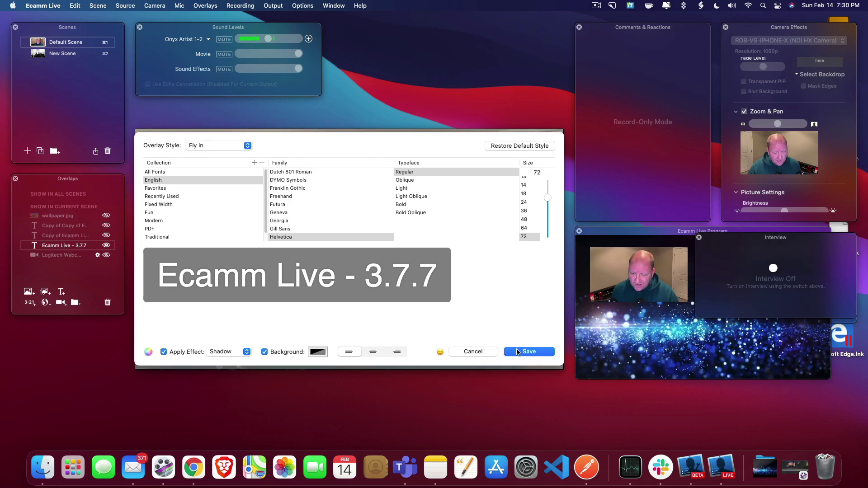
{"action": "left_click", "coordinate": [526, 355]}
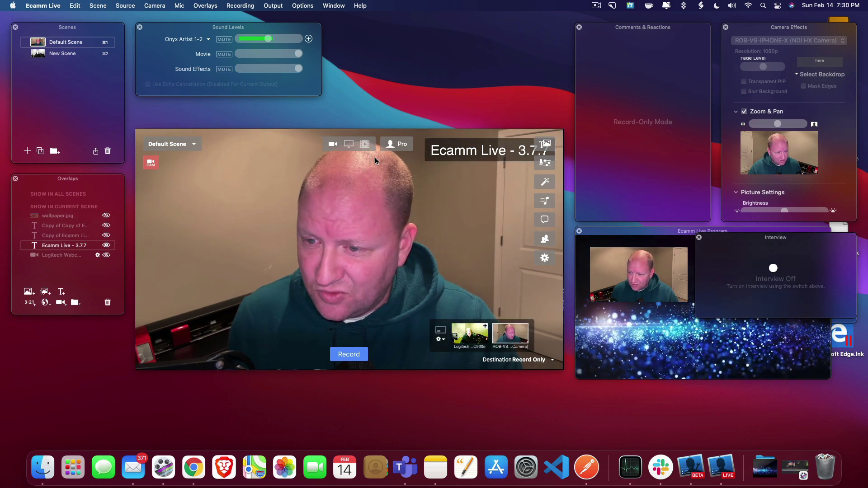
Nudge the 3.7.7 title slightly, then toggle it off and on to watch it fly in.
{"action": "left_click_drag", "start_coordinate": [450, 150], "coordinate": [446, 153]}
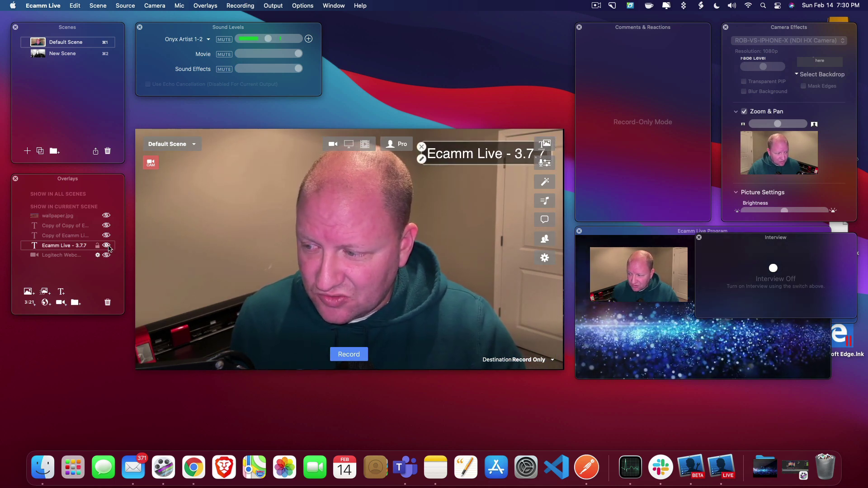
{"action": "left_click", "coordinate": [106, 246]}
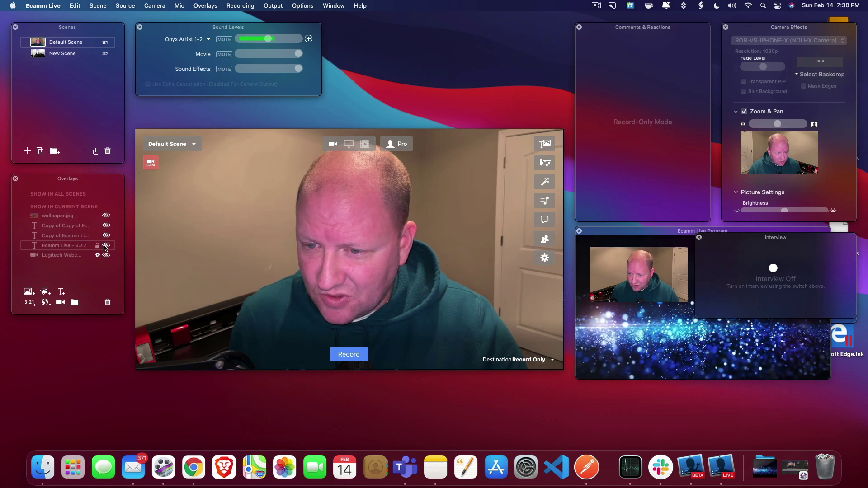
{"action": "left_click", "coordinate": [106, 246]}
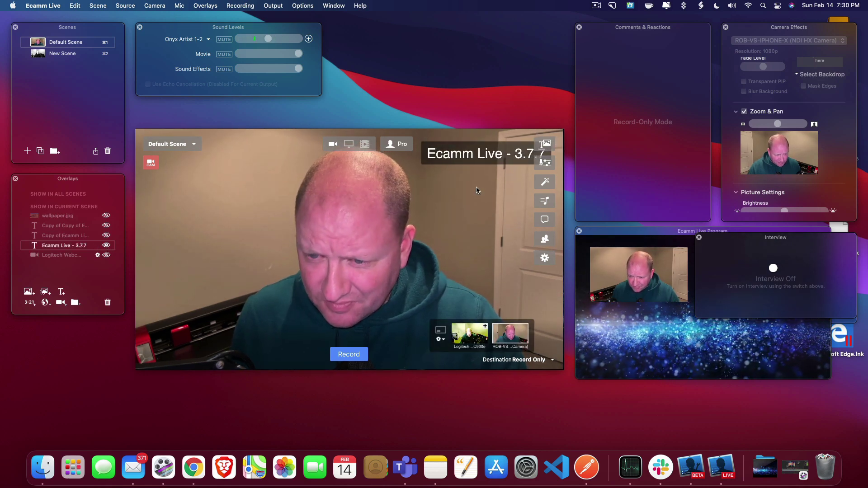
Drag the 3.7.7 title to the preview's top-left and toggle it to replay the fly-in.
{"action": "mouse_move", "coordinate": [484, 161]}
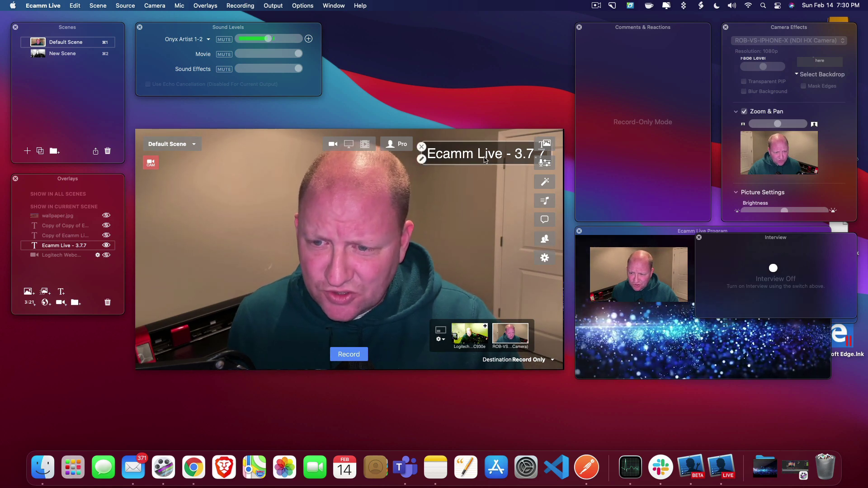
{"action": "left_click_drag", "start_coordinate": [484, 161], "coordinate": [209, 169]}
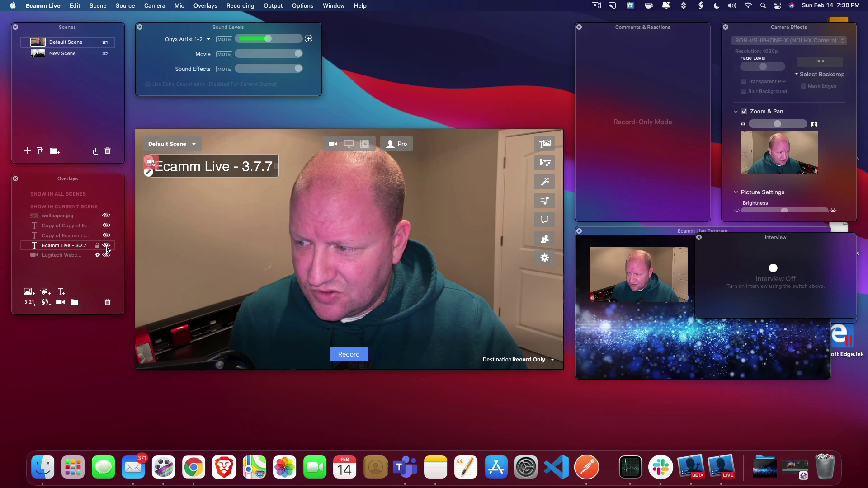
{"action": "left_click", "coordinate": [107, 247]}
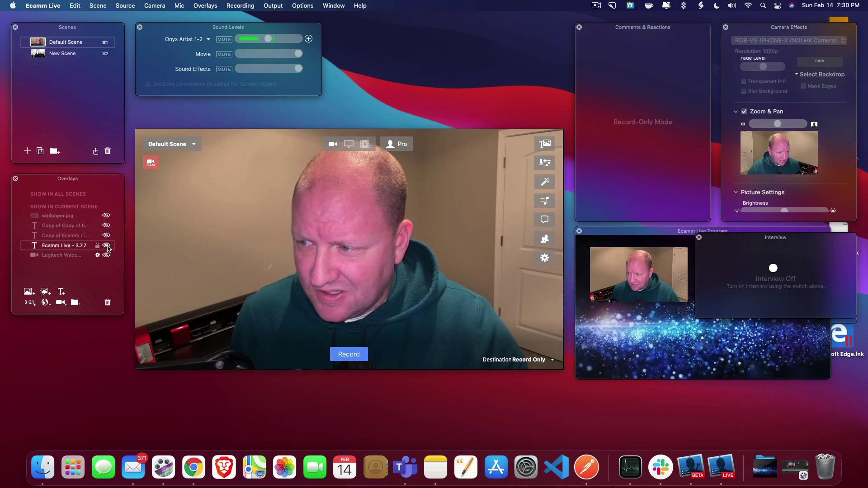
{"action": "left_click", "coordinate": [107, 246]}
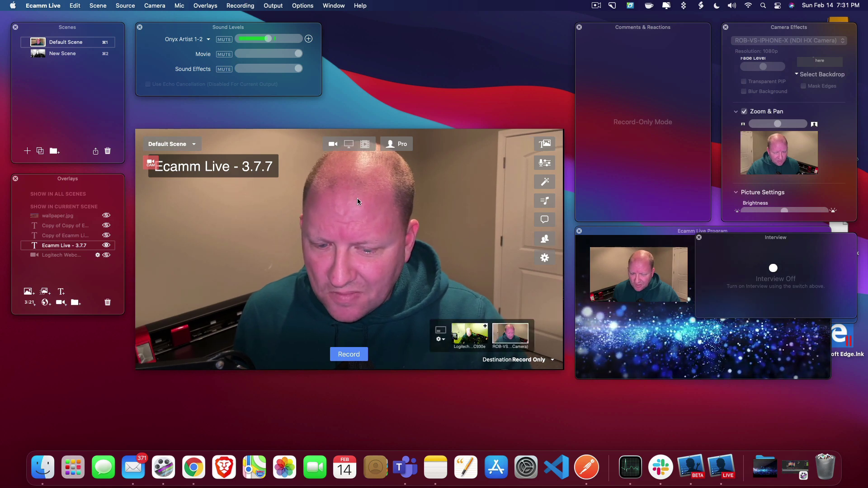
In Ecamm Live Beta, change the 3.8.5 beta title to Fly In From Left, save, and test it.
{"action": "left_click", "coordinate": [687, 472]}
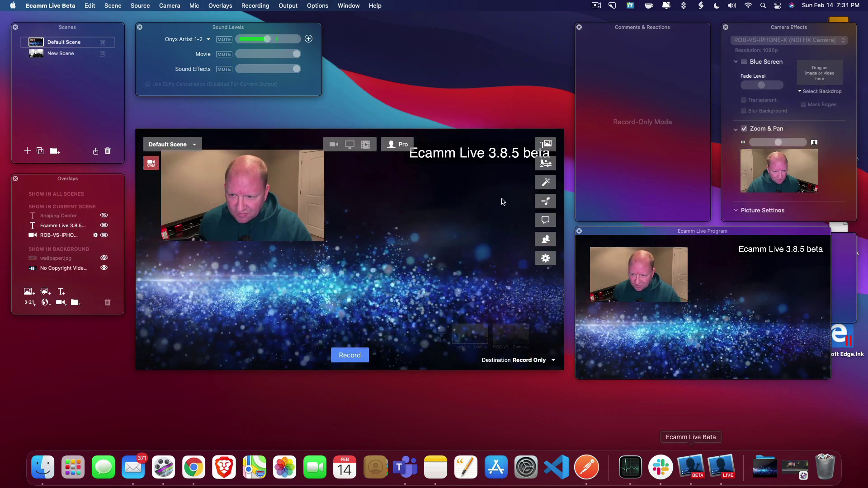
{"action": "double_click", "coordinate": [478, 154]}
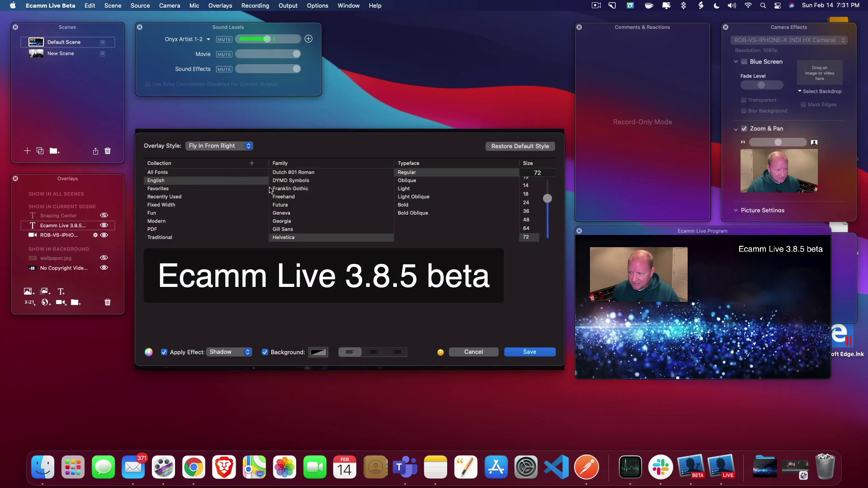
{"action": "left_click", "coordinate": [231, 142]}
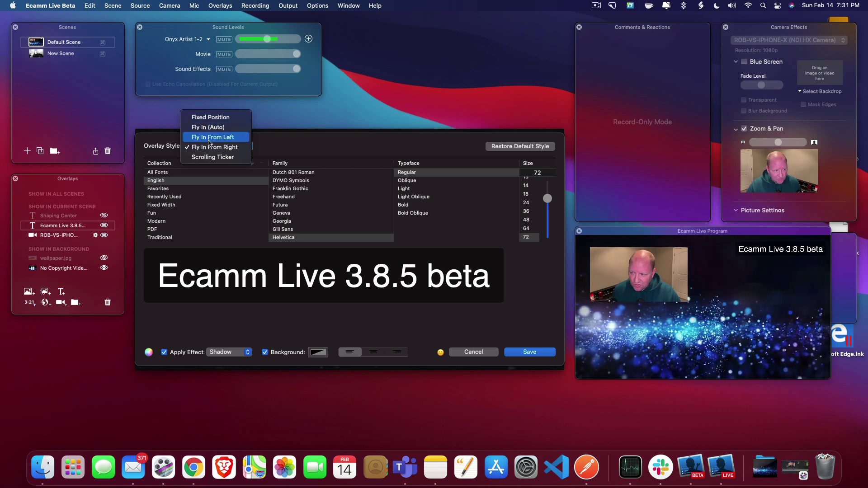
{"action": "left_click", "coordinate": [211, 138]}
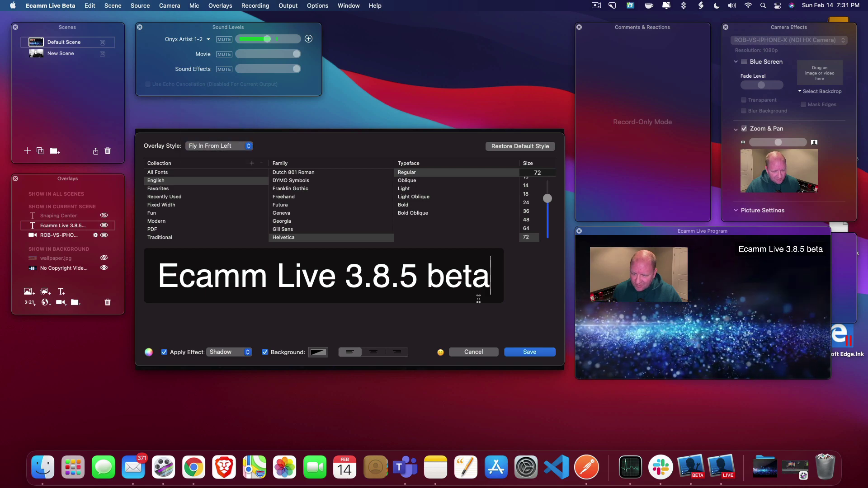
{"action": "left_click", "coordinate": [529, 353]}
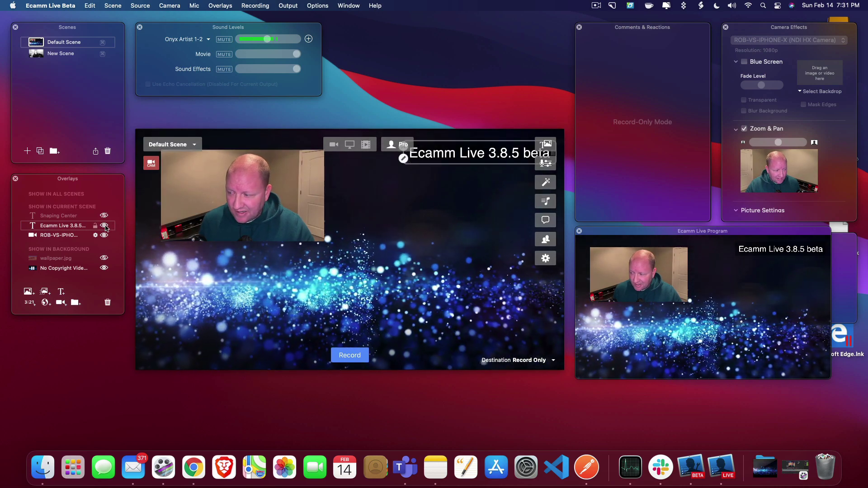
{"action": "left_click", "coordinate": [104, 226]}
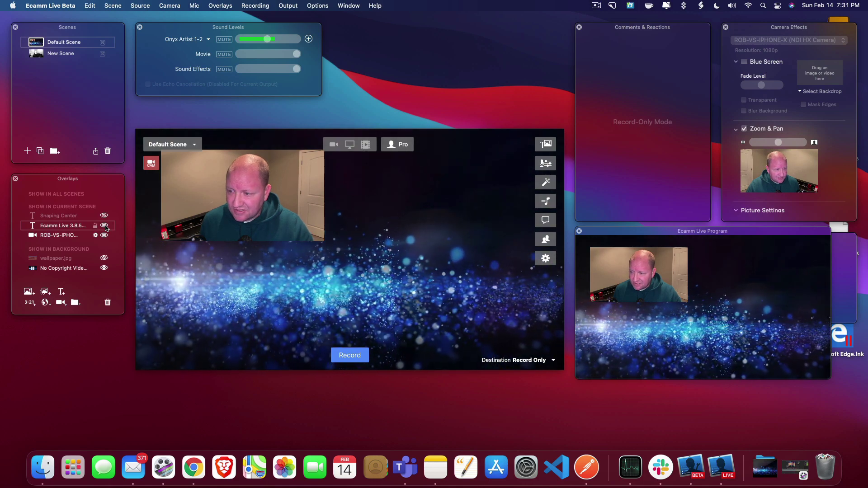
{"action": "left_click", "coordinate": [105, 226]}
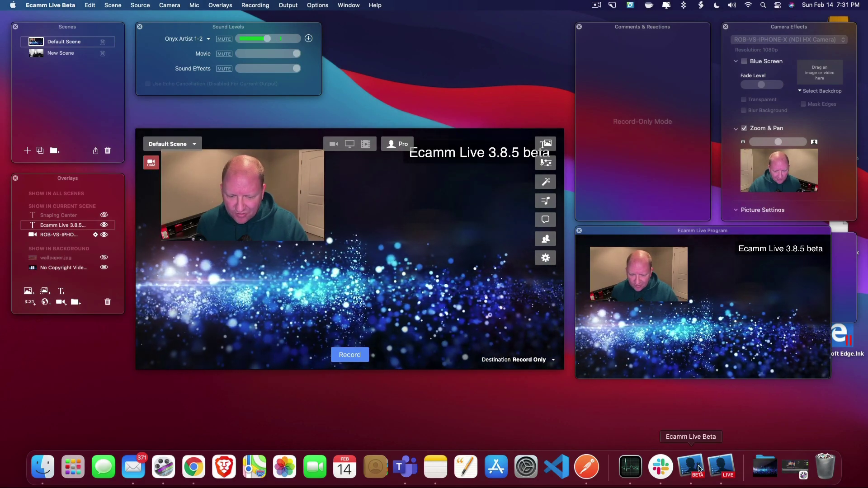
{"action": "left_click", "coordinate": [722, 467]}
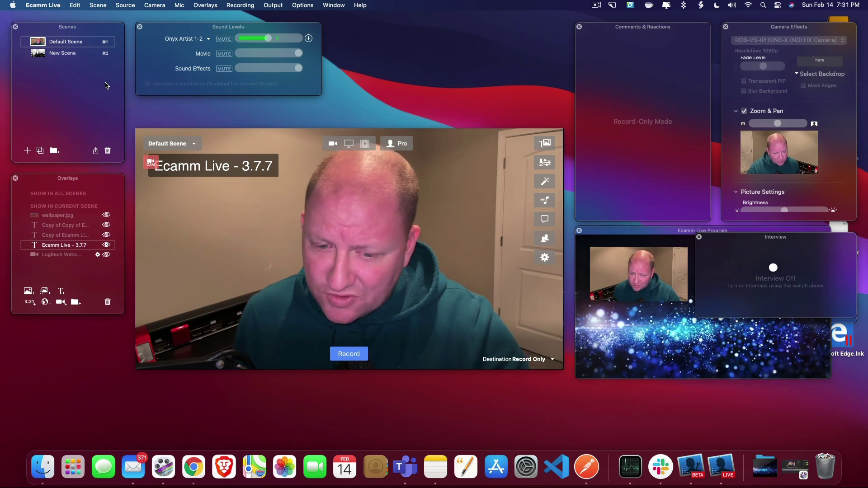
Assign Command-9 to New Scene and Command-8 to Default Scene, then test switching with them.
{"action": "left_click", "coordinate": [696, 471]}
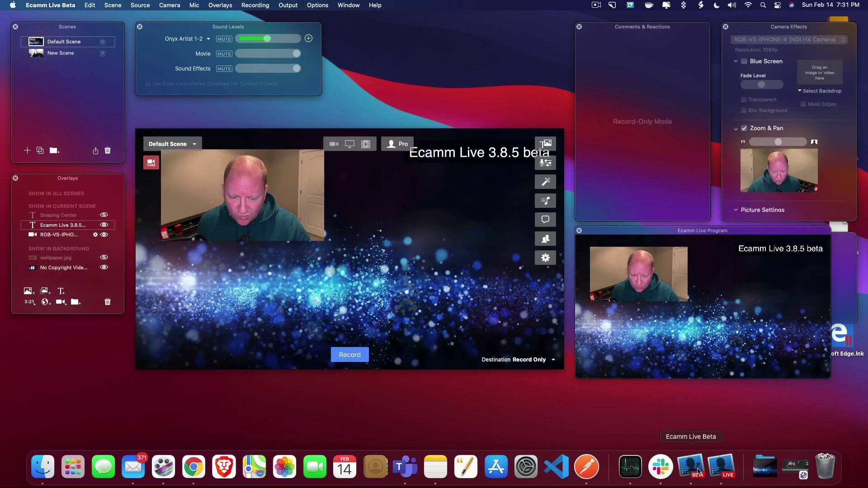
{"action": "left_click", "coordinate": [105, 54]}
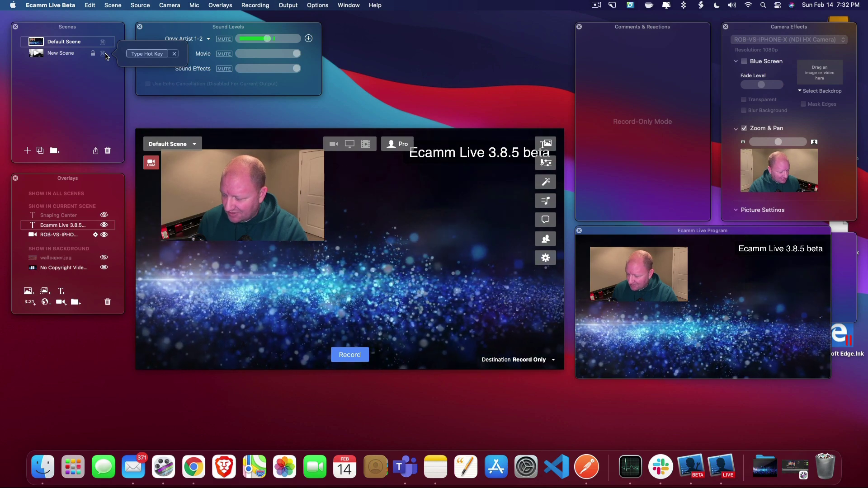
{"action": "key", "text": "super+2"}
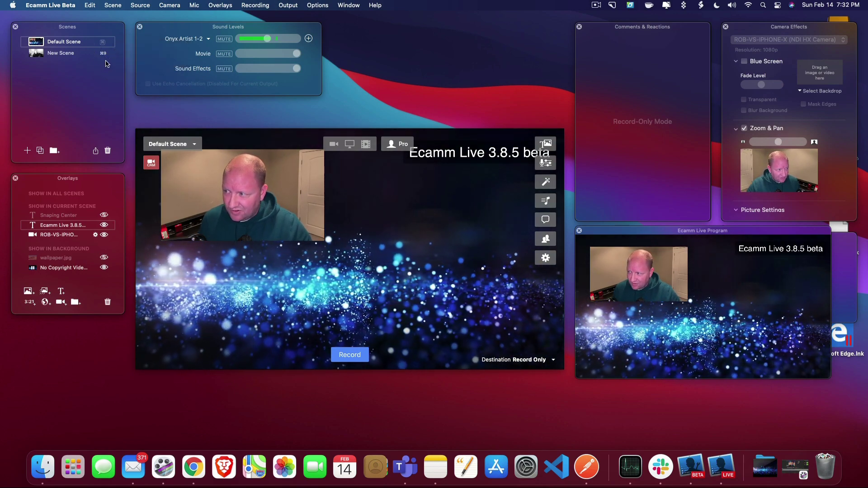
{"action": "left_click", "coordinate": [104, 43]}
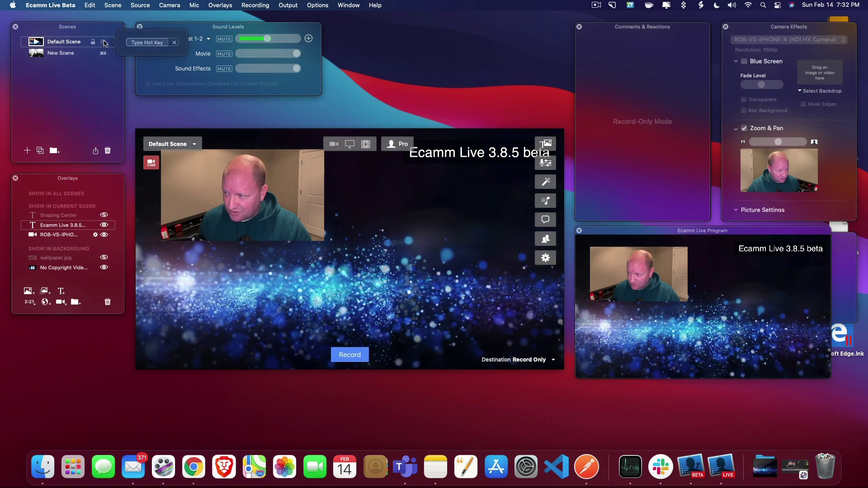
{"action": "key", "text": "super+8"}
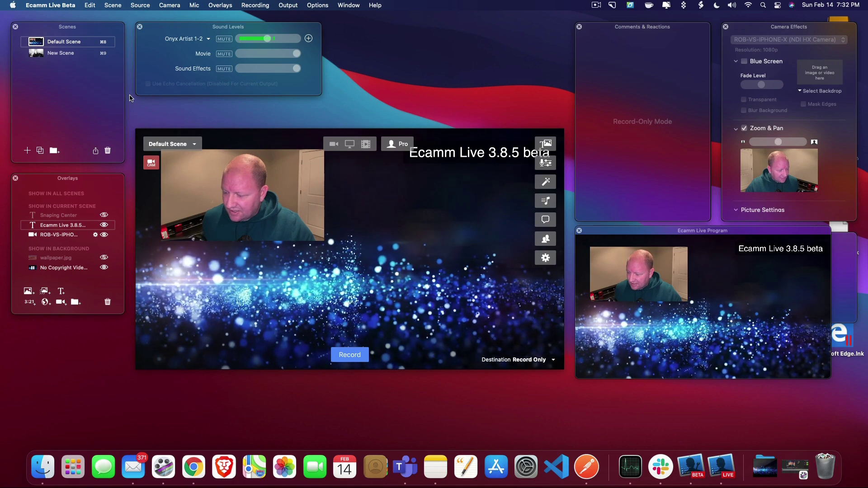
{"action": "key", "text": "super+9"}
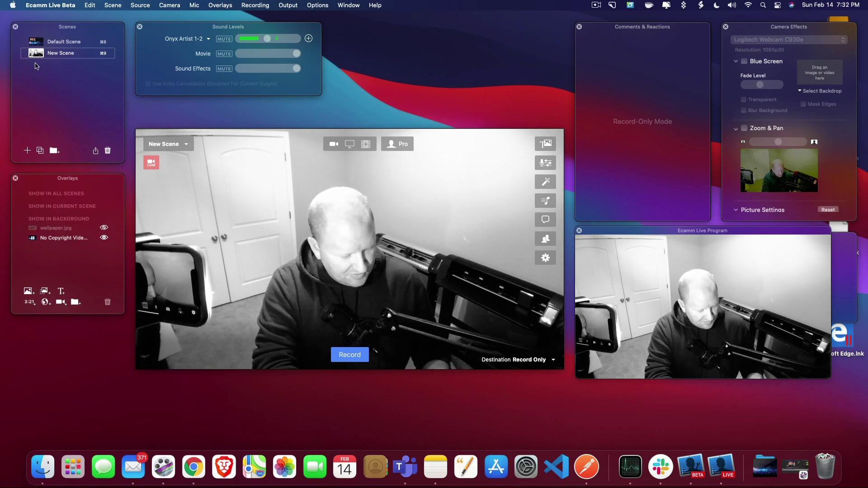
{"action": "key", "text": "super+8"}
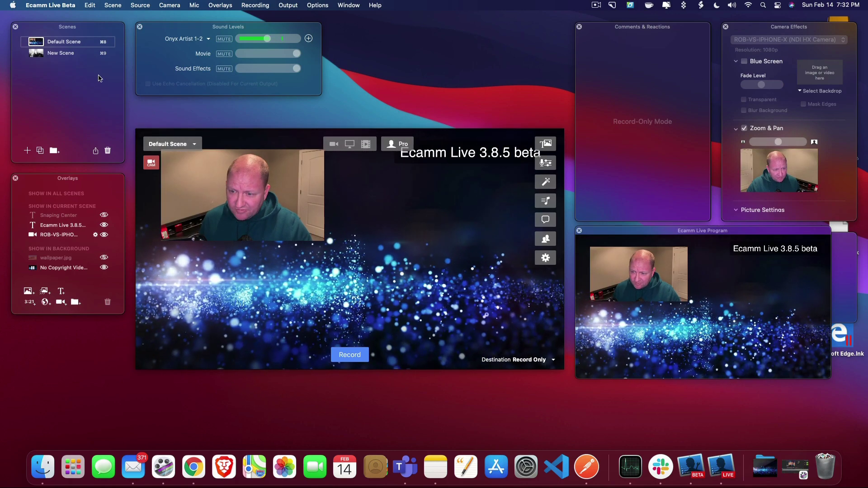
Bring the Keynote presentation forward beside Ecamm Live Beta's Default Scene preview.
{"action": "mouse_move", "coordinate": [193, 137]}
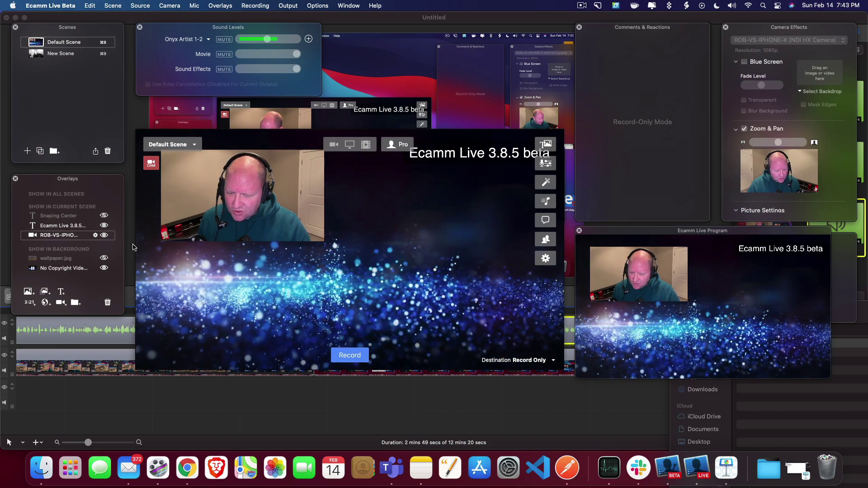
In Keynote, step through slides 1 to 4 and return to the title slide.
{"action": "left_click", "coordinate": [727, 468]}
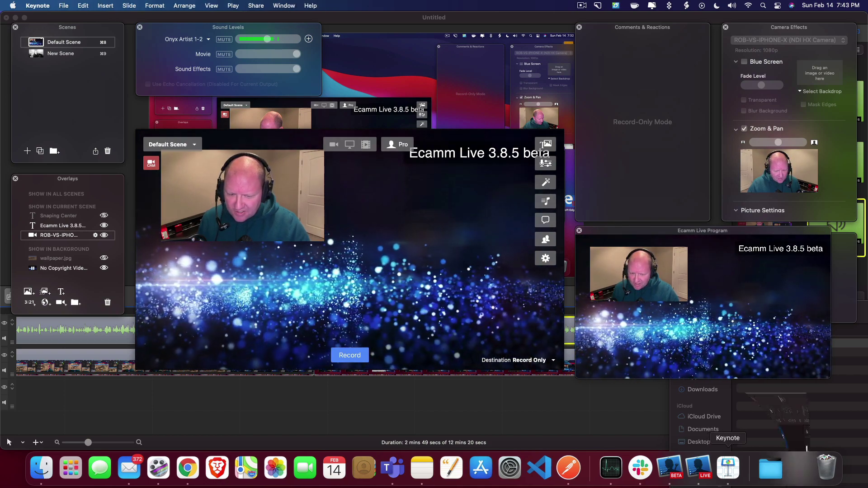
{"action": "left_click", "coordinate": [133, 101]}
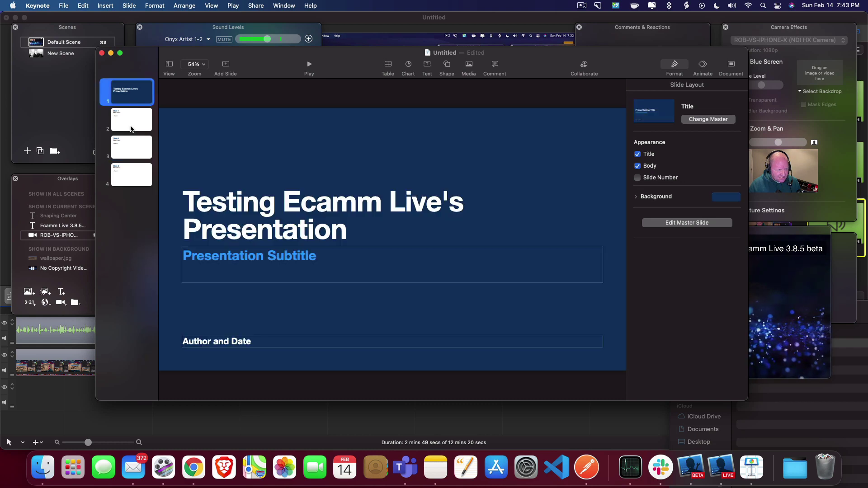
{"action": "left_click", "coordinate": [132, 129]}
{"action": "left_click", "coordinate": [134, 157]}
{"action": "left_click", "coordinate": [134, 177]}
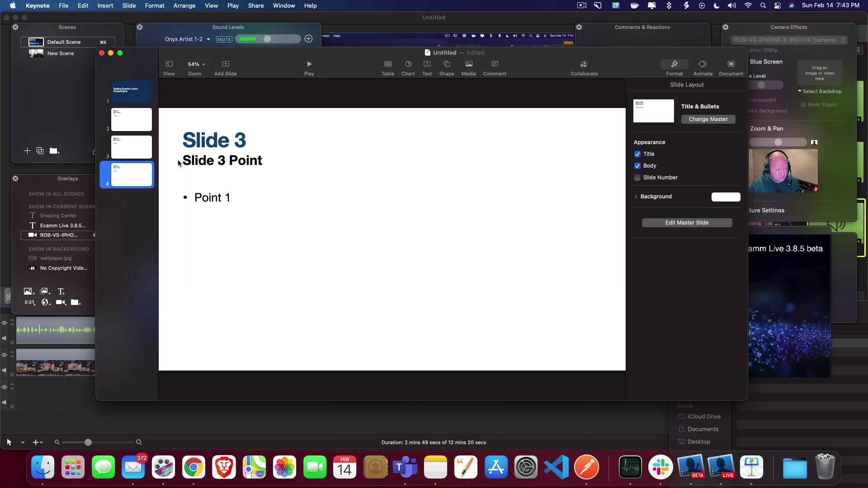
{"action": "left_click", "coordinate": [138, 101]}
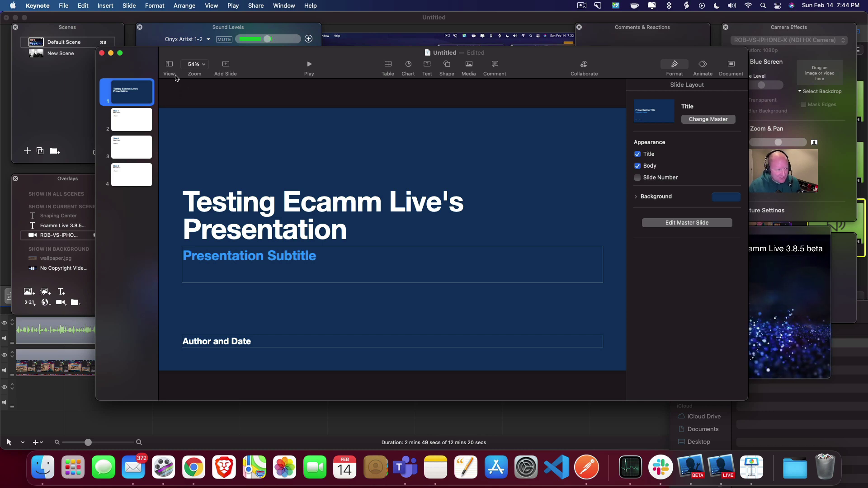
Open Keynote's export-to-images dialog, cancel it, then minimize the Keynote window.
{"action": "left_click", "coordinate": [64, 6]}
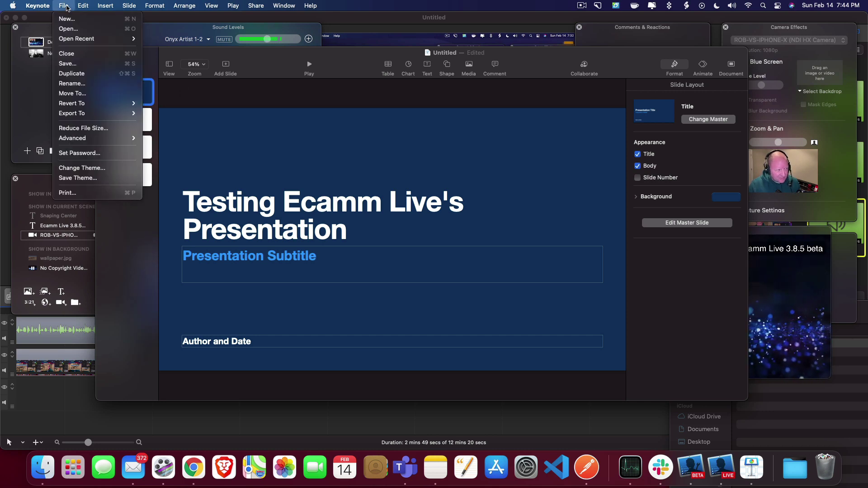
{"action": "mouse_move", "coordinate": [93, 118]}
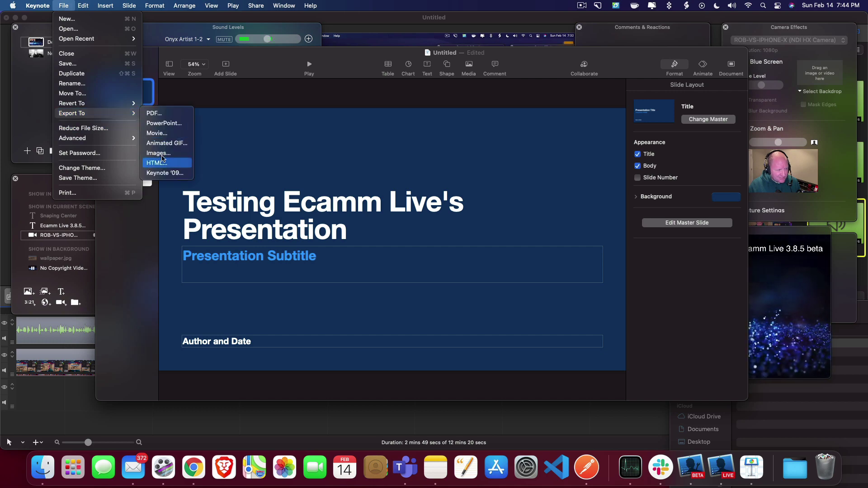
{"action": "left_click", "coordinate": [164, 153]}
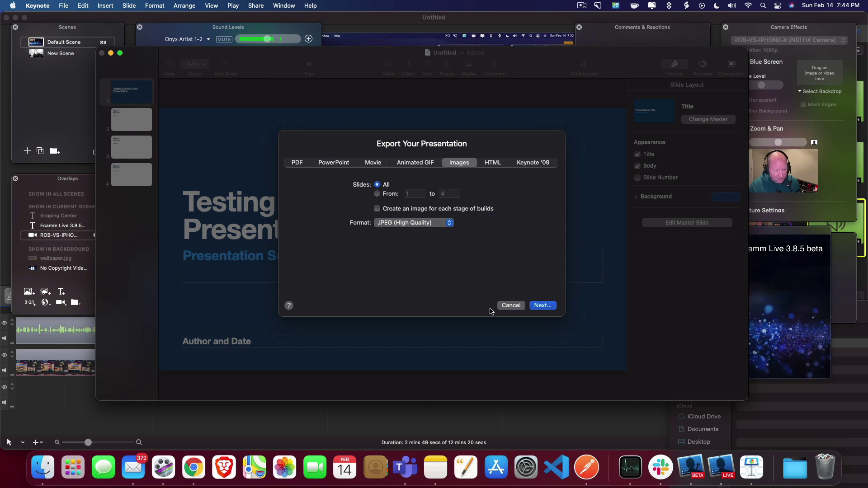
{"action": "left_click", "coordinate": [507, 305]}
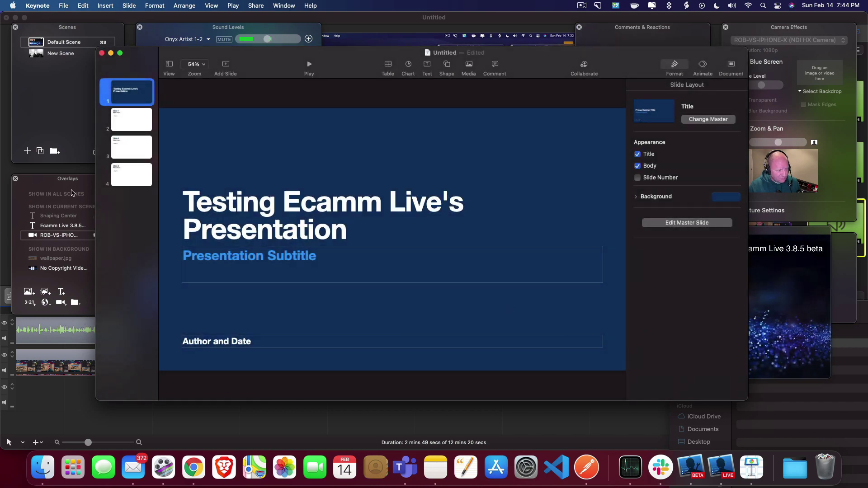
{"action": "left_click", "coordinate": [48, 183]}
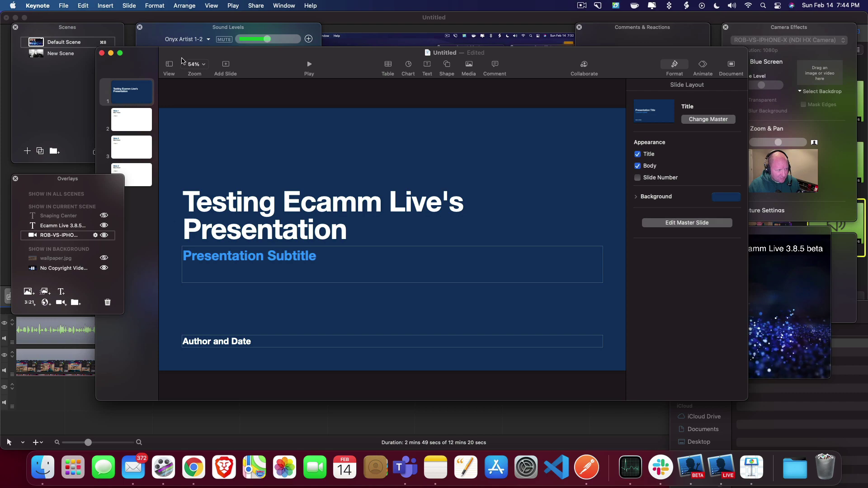
{"action": "left_click", "coordinate": [110, 53]}
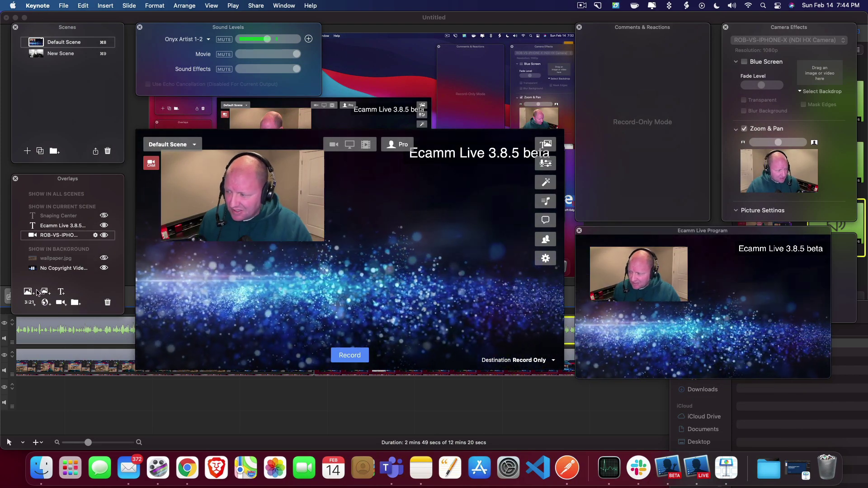
Create an overlay group named 'keynote' and bring the kenote-ecamm Finder window forward.
{"action": "left_click", "coordinate": [76, 302]}
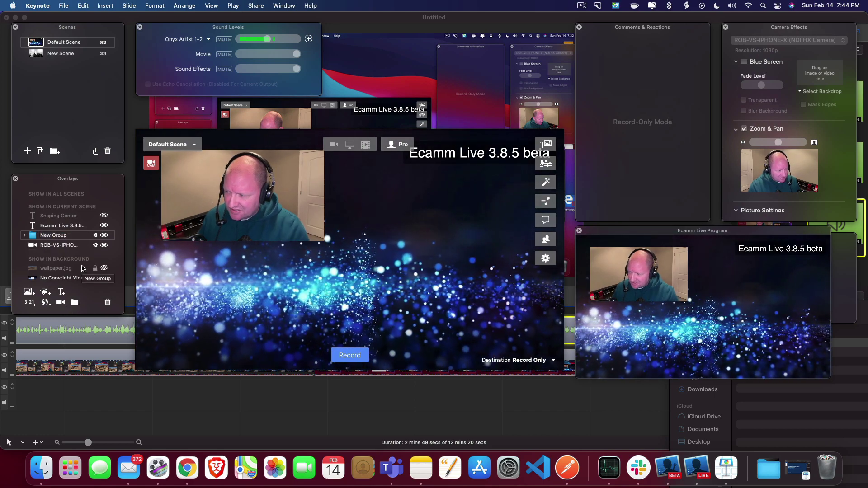
{"action": "double_click", "coordinate": [48, 236]}
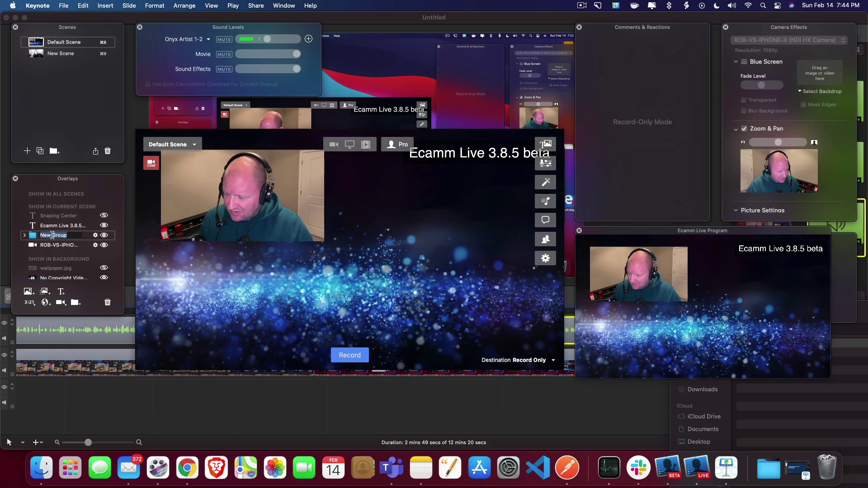
{"action": "type", "text": "keynote"}
{"action": "key", "text": "Return"}
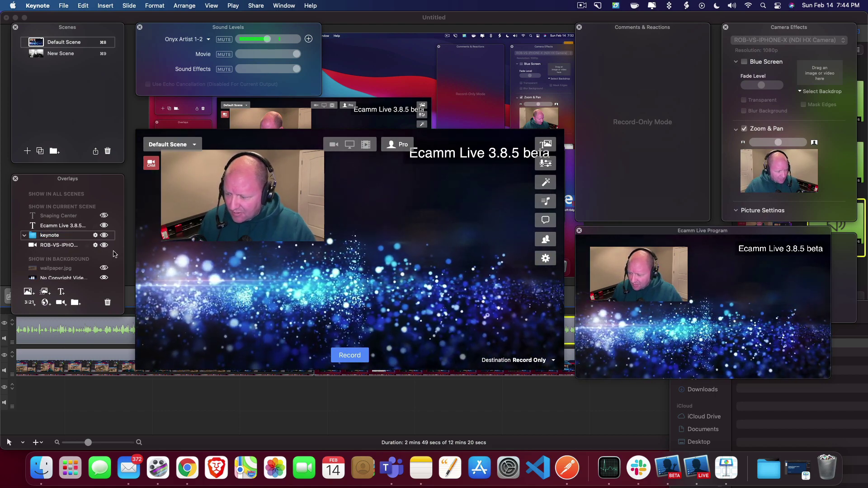
{"action": "left_click", "coordinate": [41, 468]}
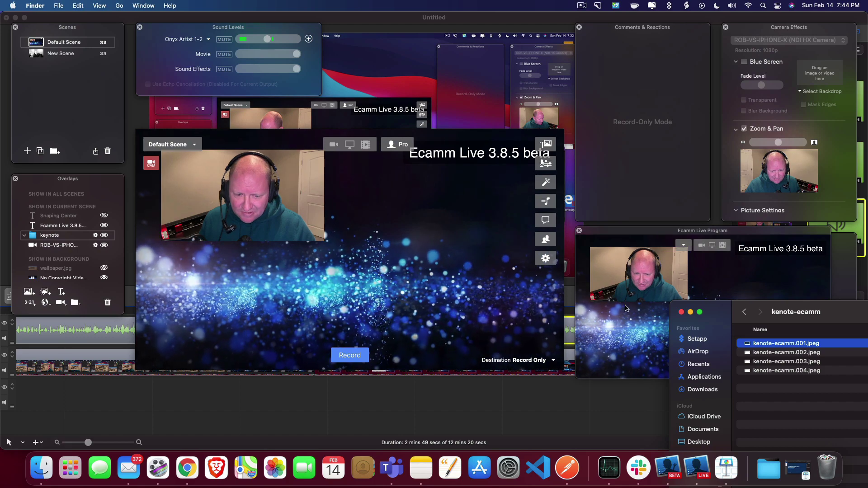
Drag all four kenote-ecamm JPEGs from Finder into the keynote overlay group.
{"action": "left_click_drag", "start_coordinate": [709, 321], "coordinate": [420, 73]}
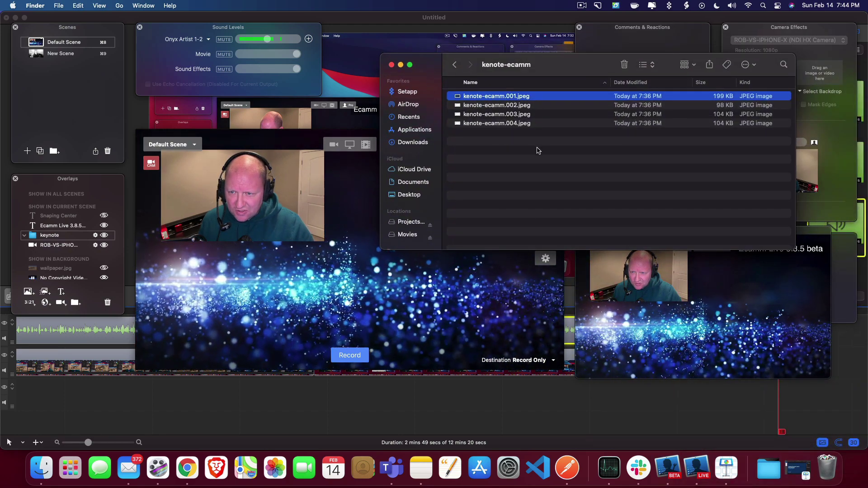
{"action": "left_click_drag", "start_coordinate": [545, 152], "coordinate": [467, 96]}
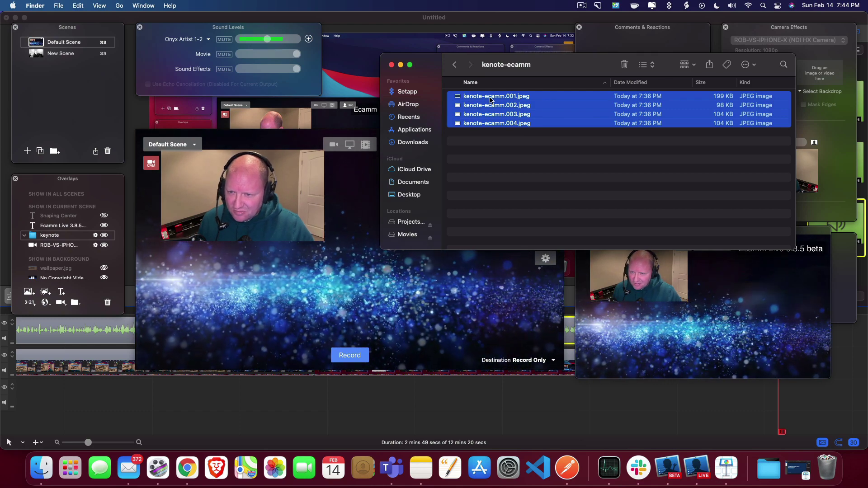
{"action": "left_click_drag", "start_coordinate": [491, 100], "coordinate": [70, 240]}
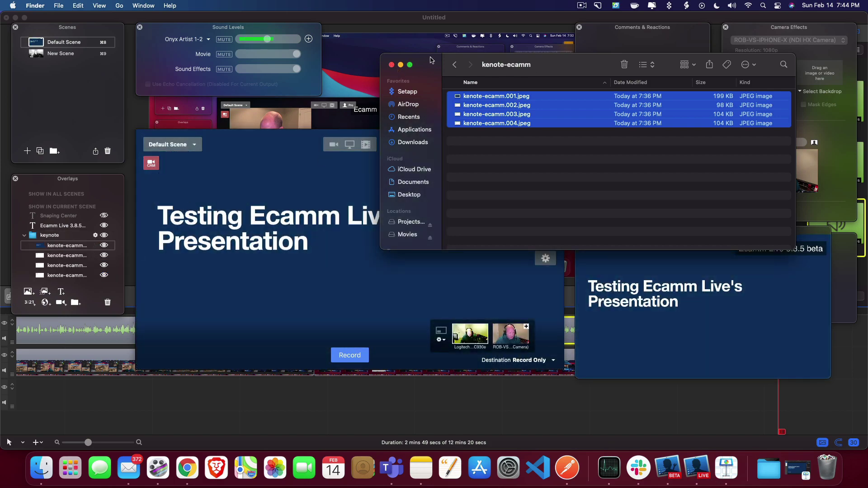
Minimize Finder and select the first kenote-ecamm slide in the keynote group.
{"action": "left_click", "coordinate": [401, 64]}
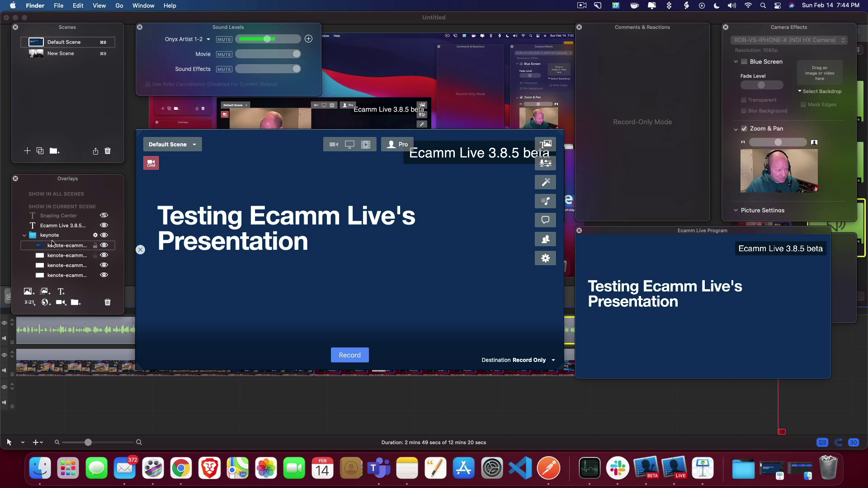
{"action": "scroll", "coordinate": [64, 253], "scroll_direction": "down", "scroll_amount": 2}
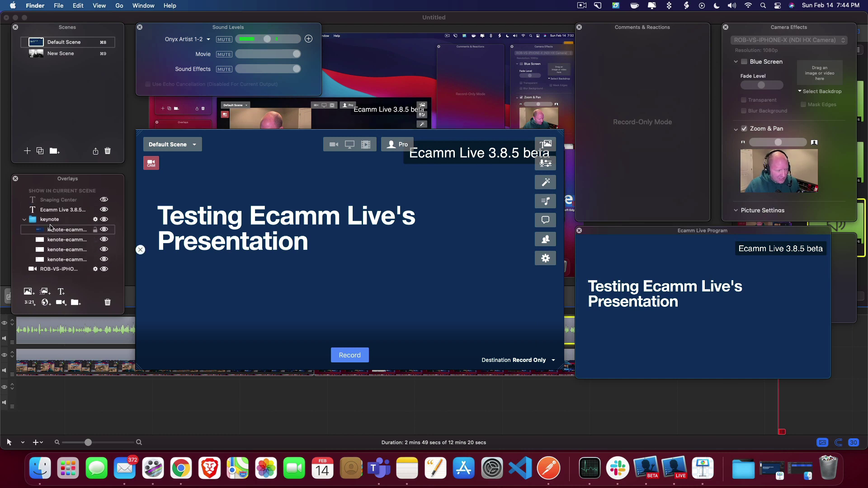
{"action": "left_click", "coordinate": [50, 220]}
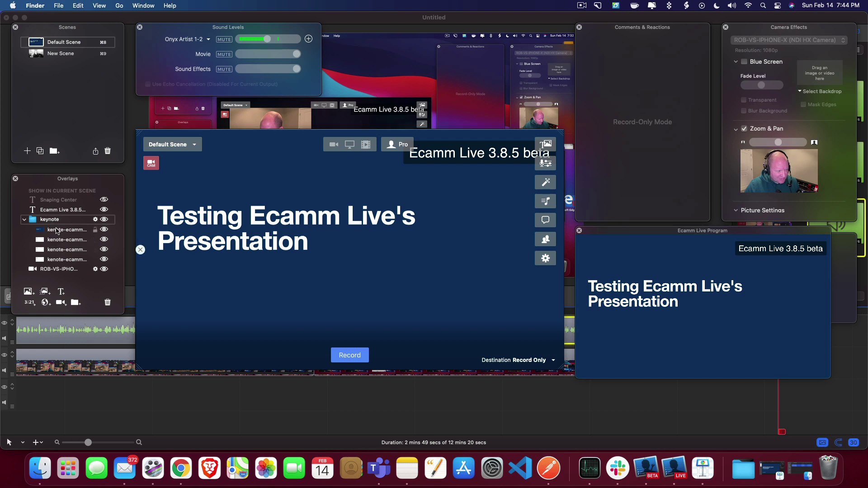
{"action": "left_click", "coordinate": [65, 232]}
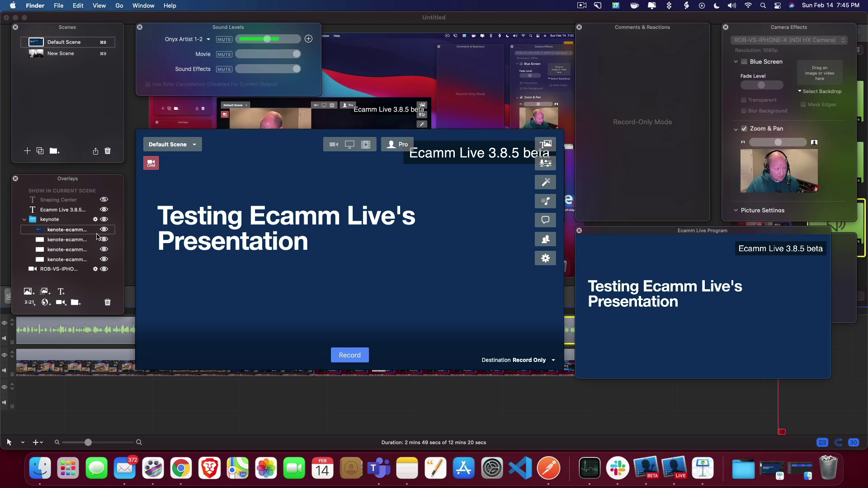
With Ecamm Live in front, advance through the Keynote slide overlays to the fourth slide.
{"action": "mouse_move", "coordinate": [139, 248]}
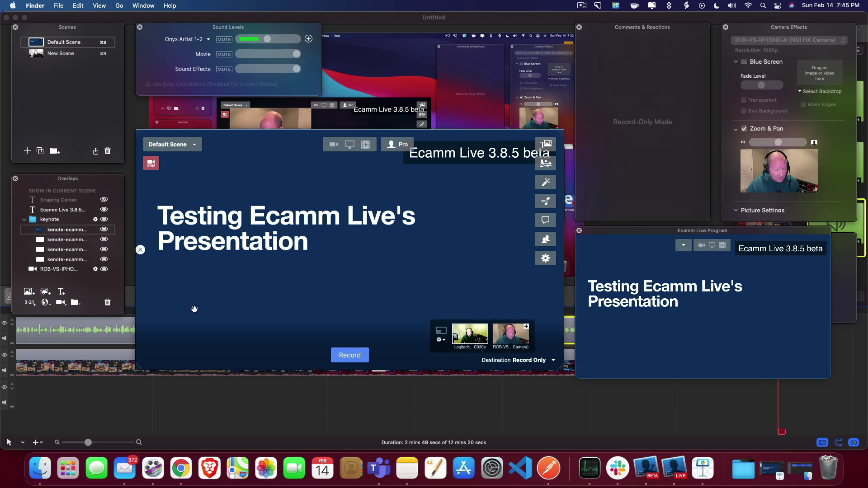
{"action": "left_click", "coordinate": [195, 310]}
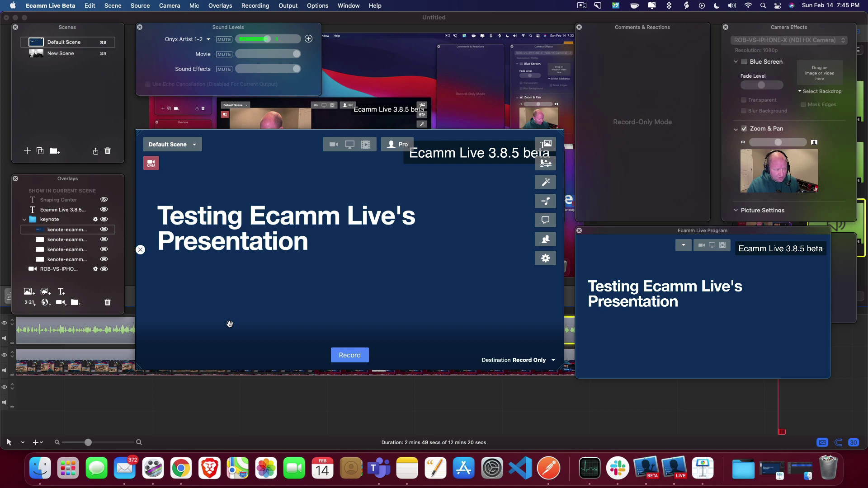
{"action": "key", "text": "Right"}
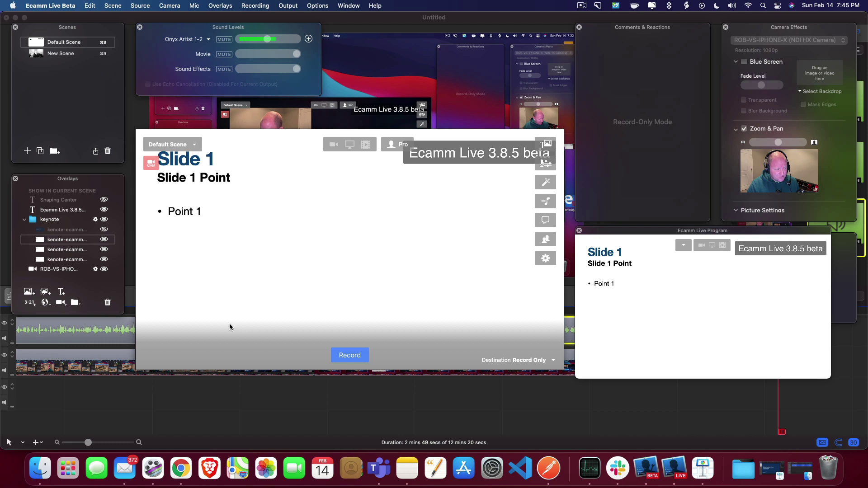
{"action": "key", "text": "Right"}
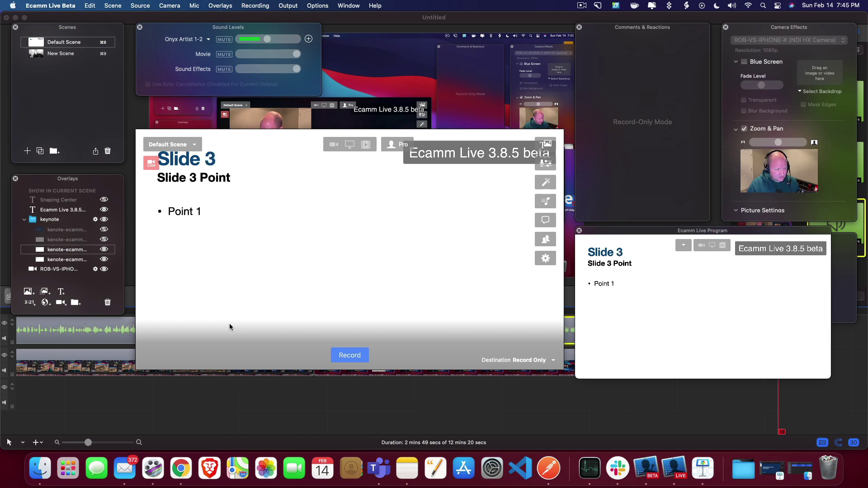
{"action": "key", "text": "Right"}
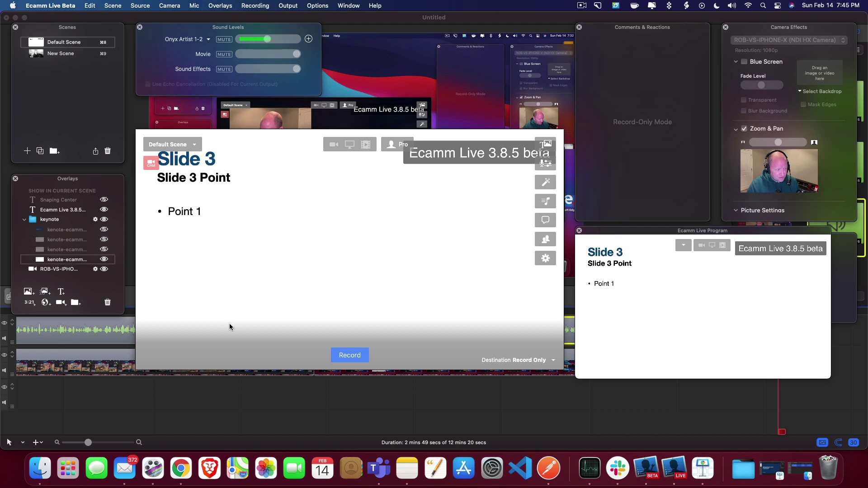
Flip back and forth among the slide overlays, ending on the 'Testing Ecamm Live's Presentation' title slide.
{"action": "key", "text": "Left"}
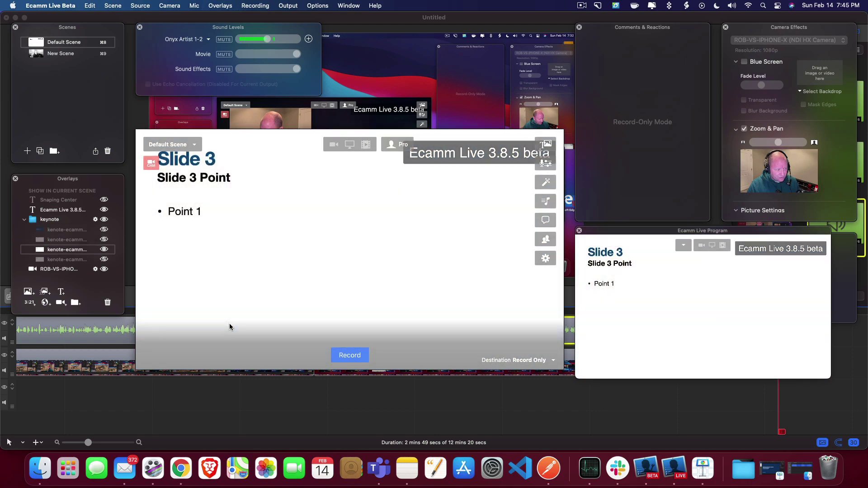
{"action": "key", "text": "Left"}
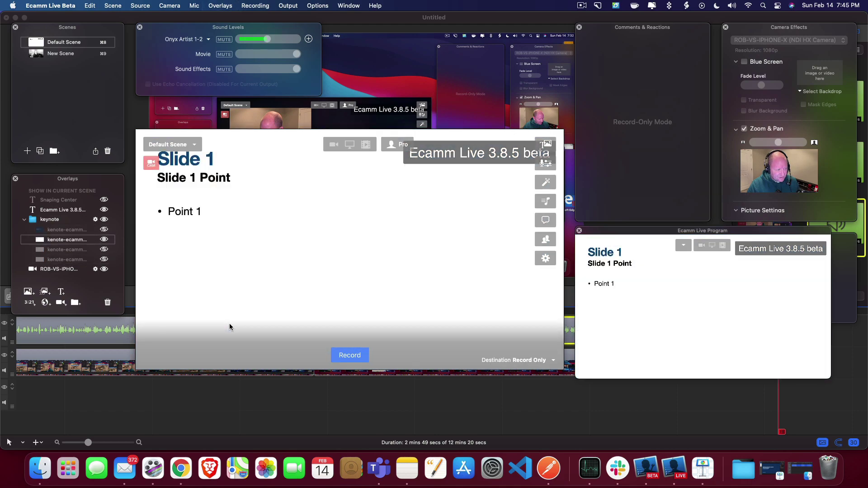
{"action": "key", "text": "Right"}
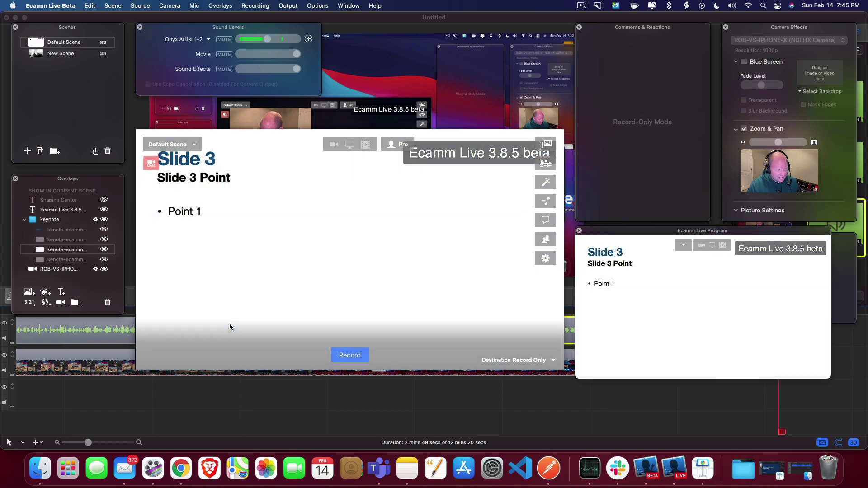
{"action": "key", "text": "Left"}
{"action": "key", "text": "Left"}
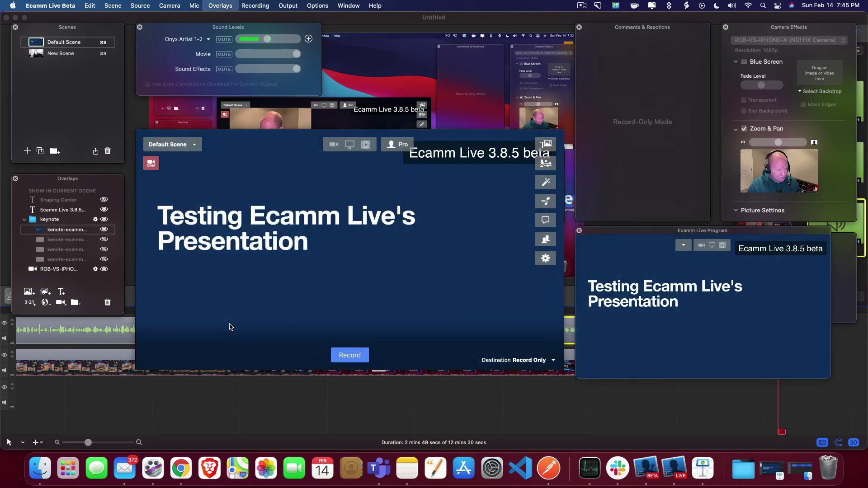
{"action": "key", "text": "Right"}
{"action": "key", "text": "Right"}
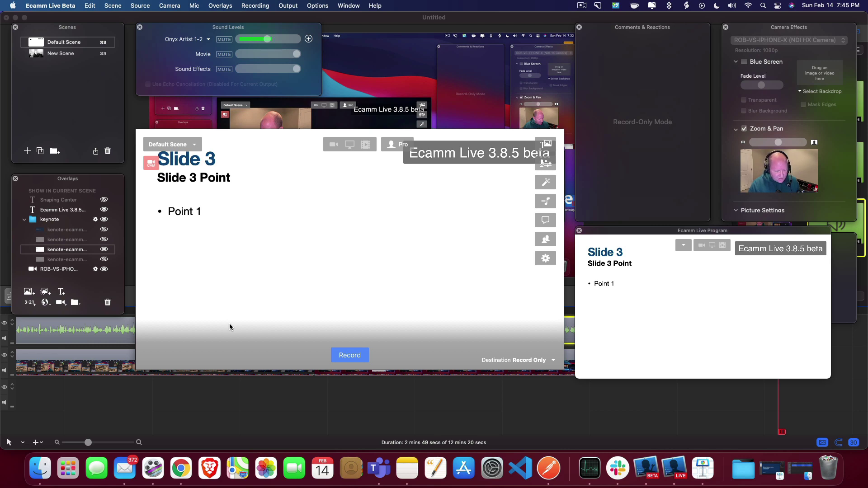
{"action": "key", "text": "Left"}
{"action": "key", "text": "Right"}
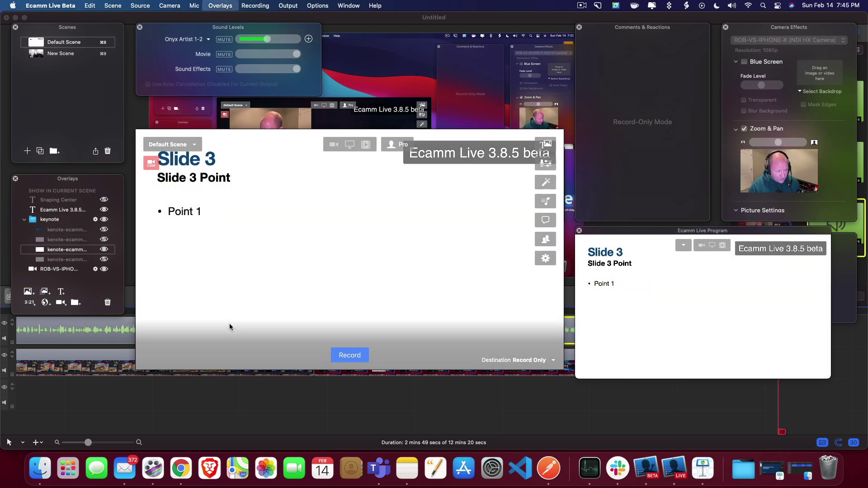
{"action": "key", "text": "Left"}
{"action": "key", "text": "Left"}
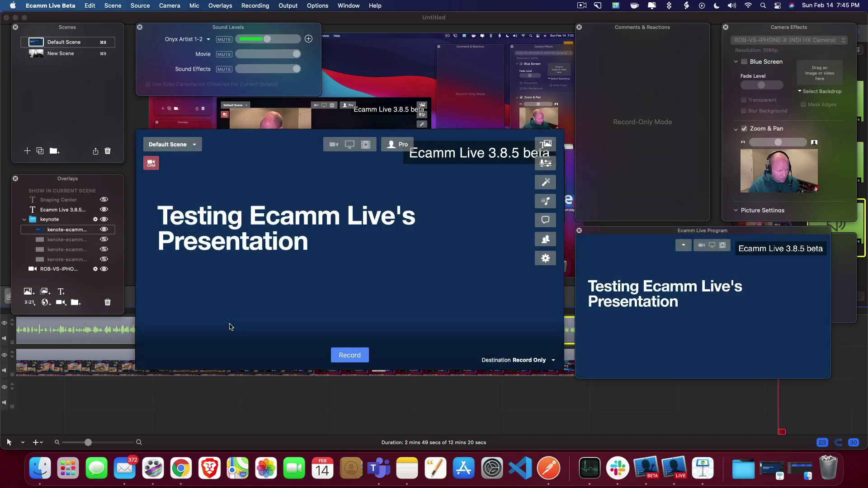
{"action": "left_click", "coordinate": [103, 219]}
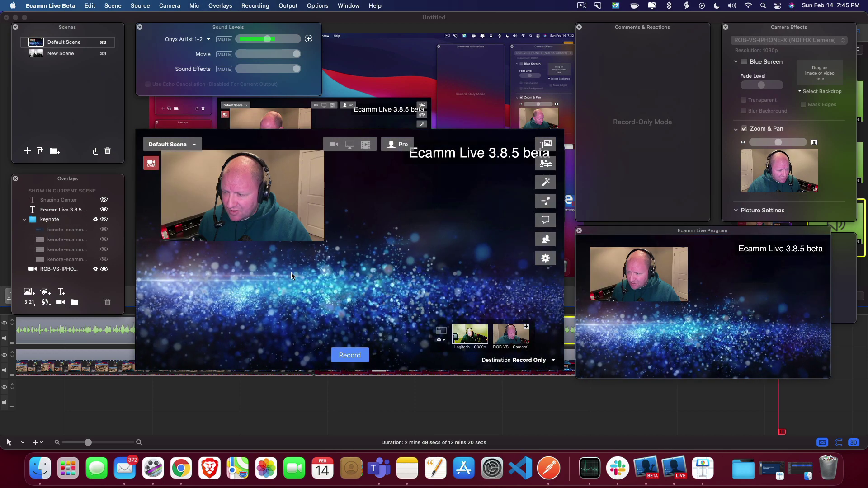